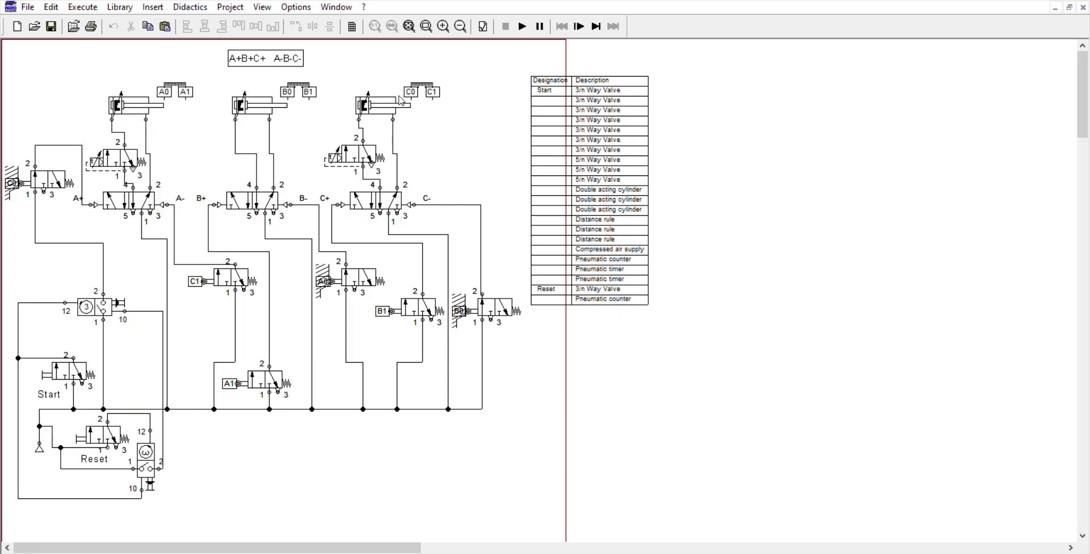
Inspect the valves and pneumatic timers in the A+B+C+ A-B-C- circuit
mouse_move(124, 144)
mouse_move(57, 166)
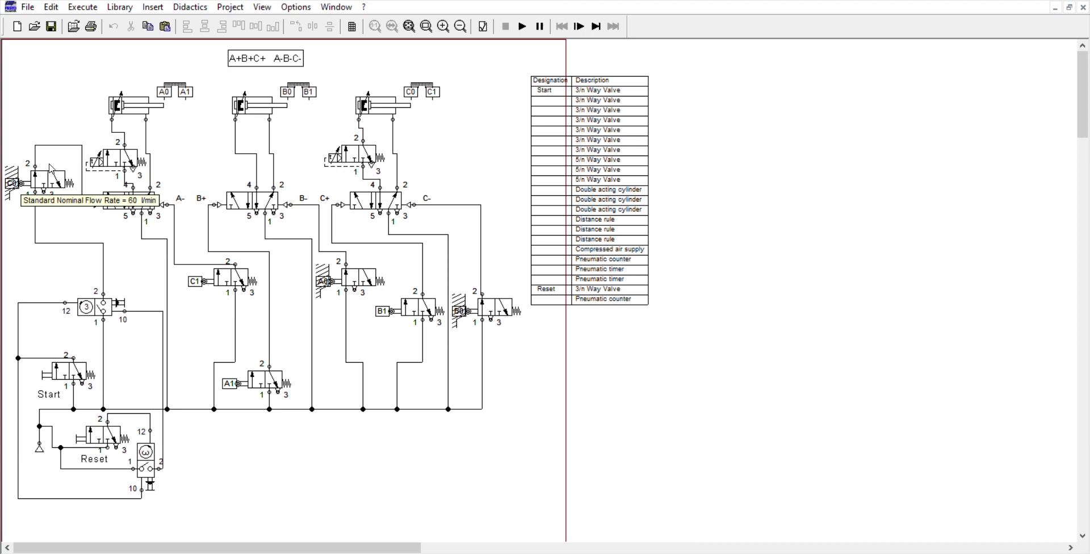
click(52, 168)
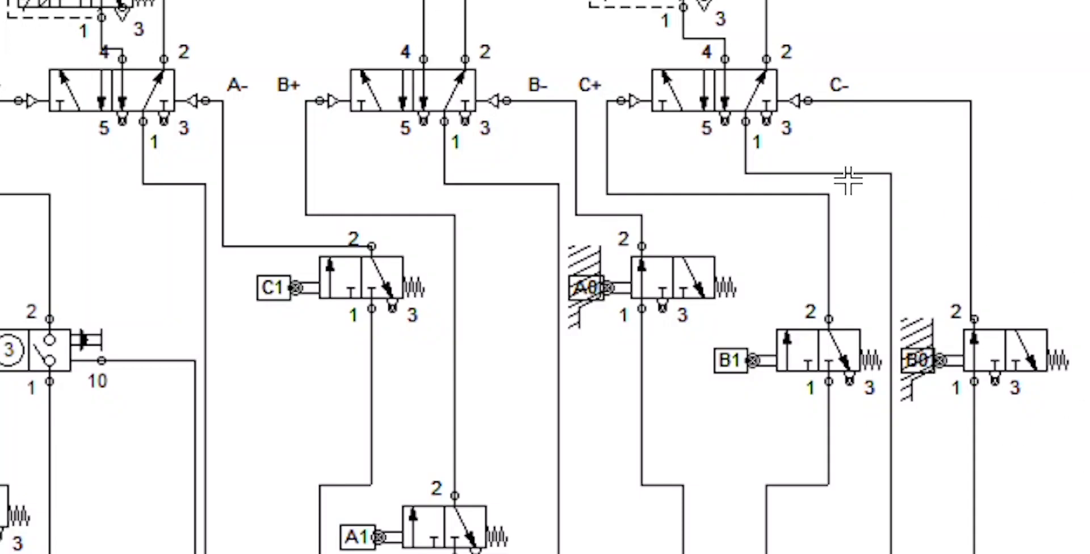
click(766, 120)
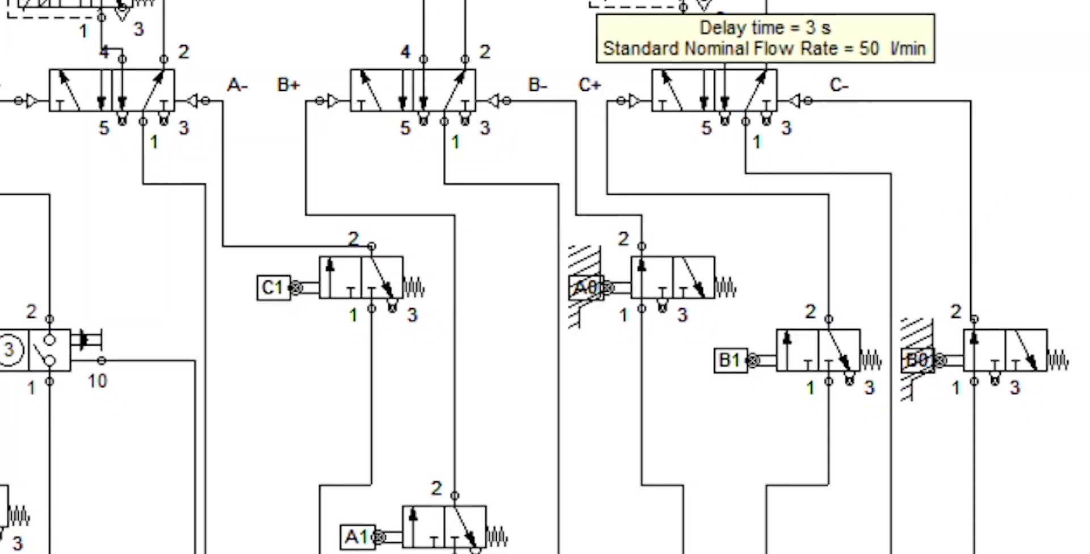
mouse_move(727, 71)
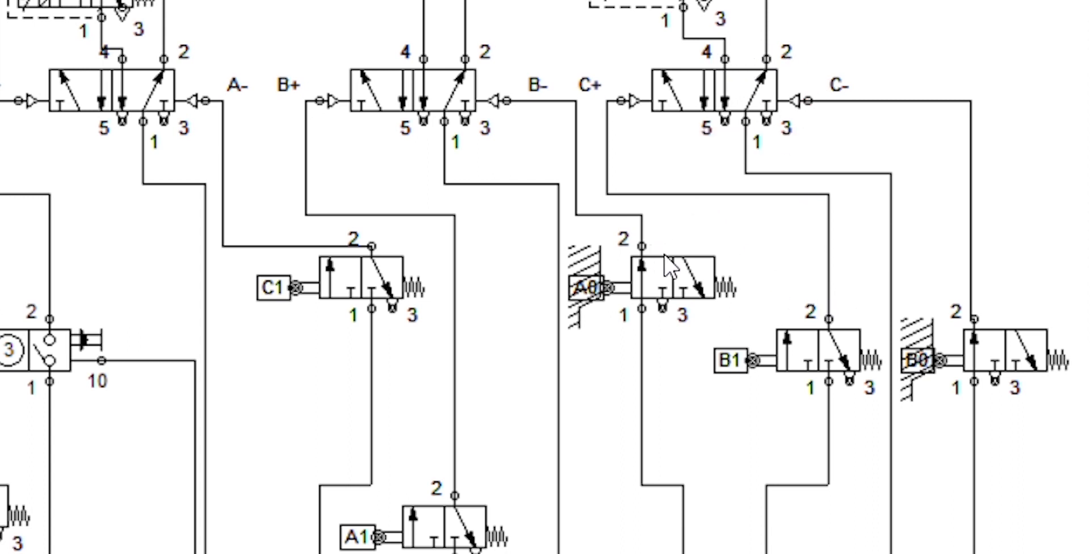
click(702, 65)
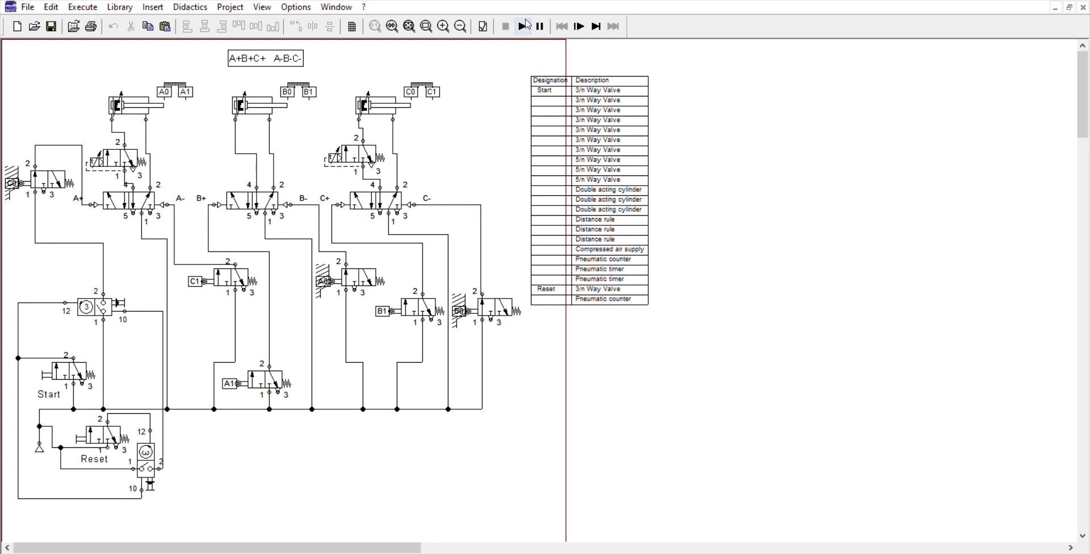
Start the circuit simulation, actuate the Start valve and pause the run
click(525, 24)
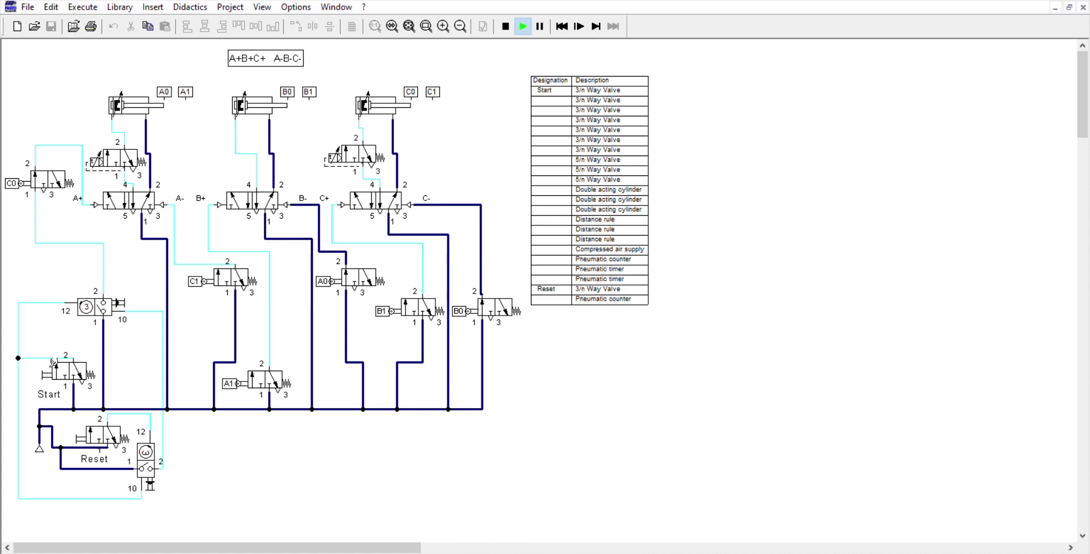
click(52, 365)
click(540, 26)
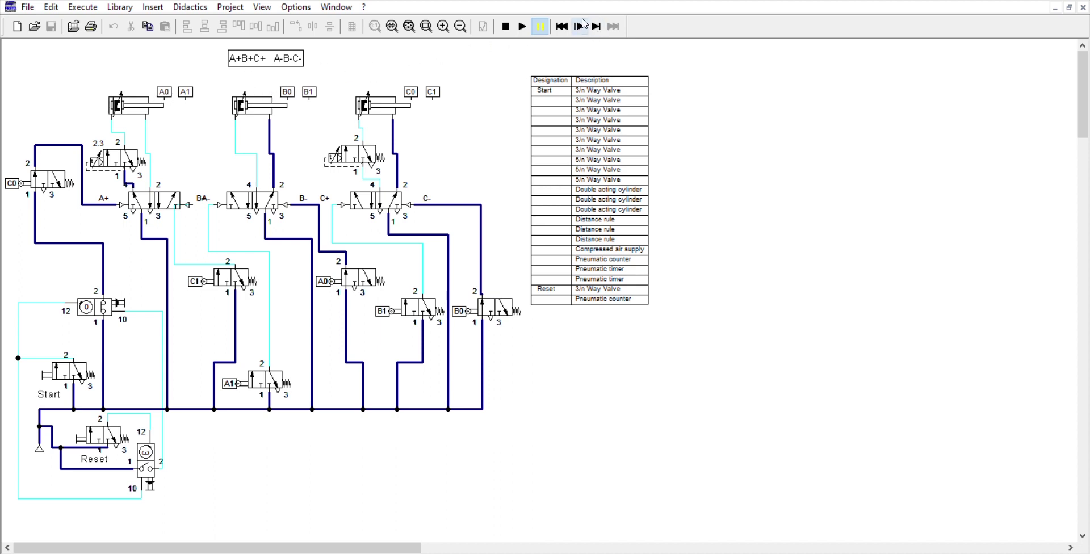
Advance the paused simulation one state change at a time until cylinder A extends
click(601, 18)
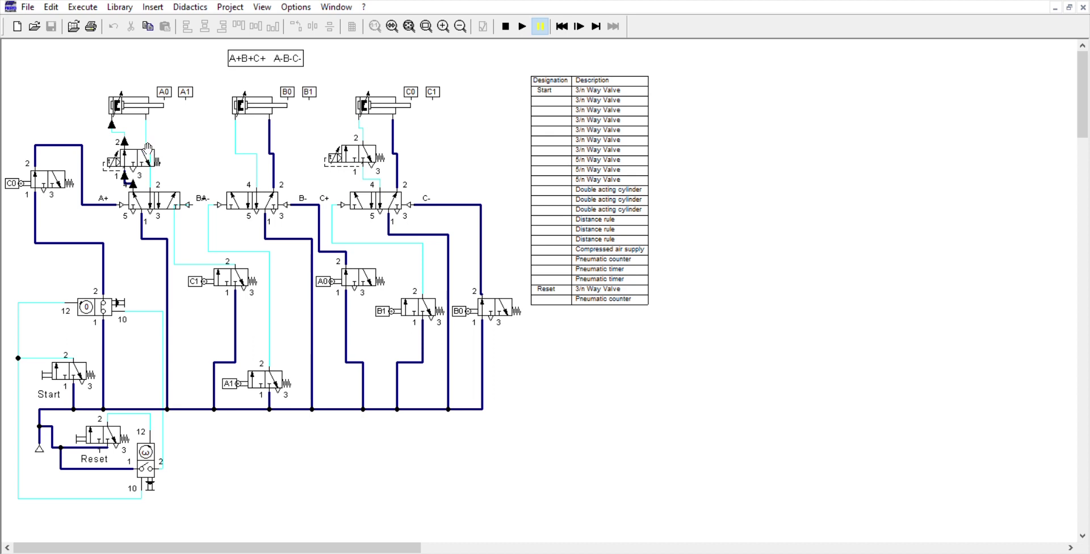
click(597, 25)
click(597, 25)
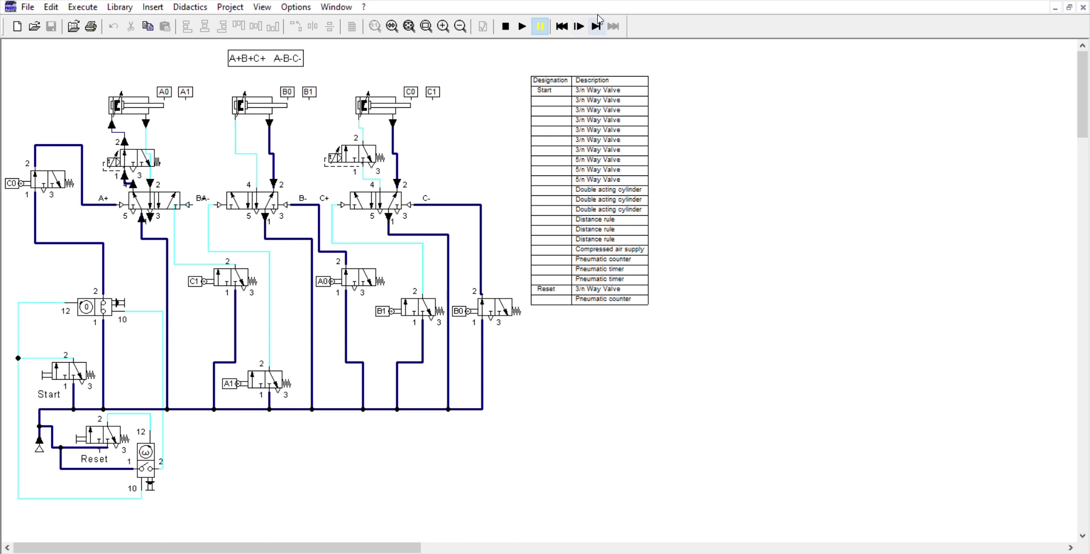
click(600, 20)
click(600, 20)
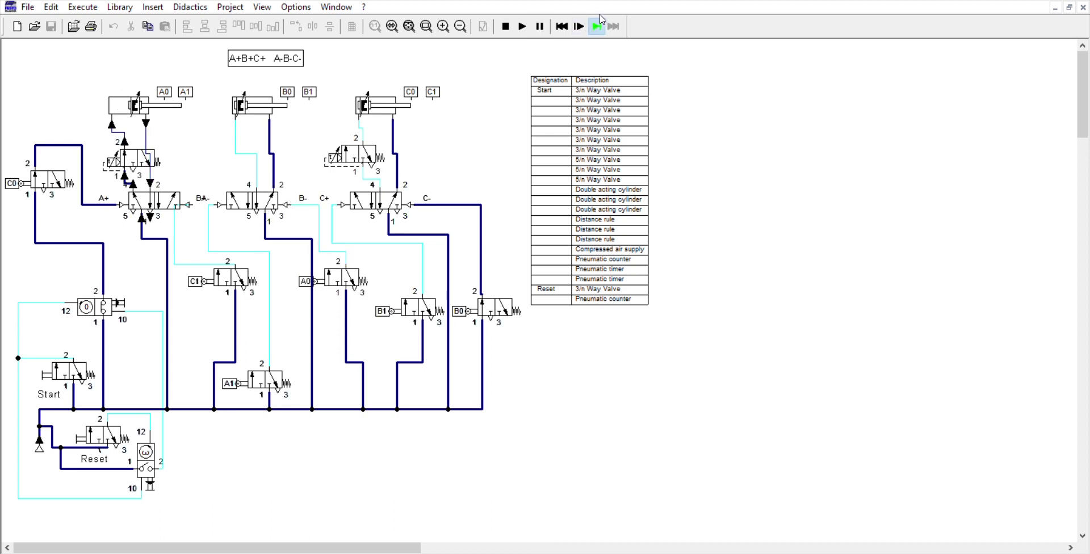
click(601, 20)
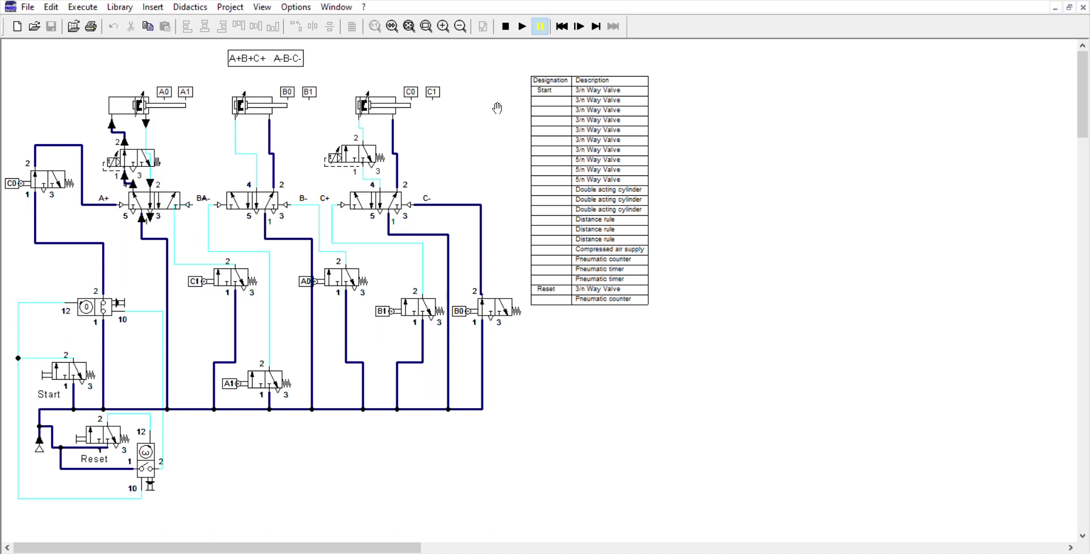
Advance the simulation by single state changes from the A1 valve signal until cylinder B extends
click(594, 29)
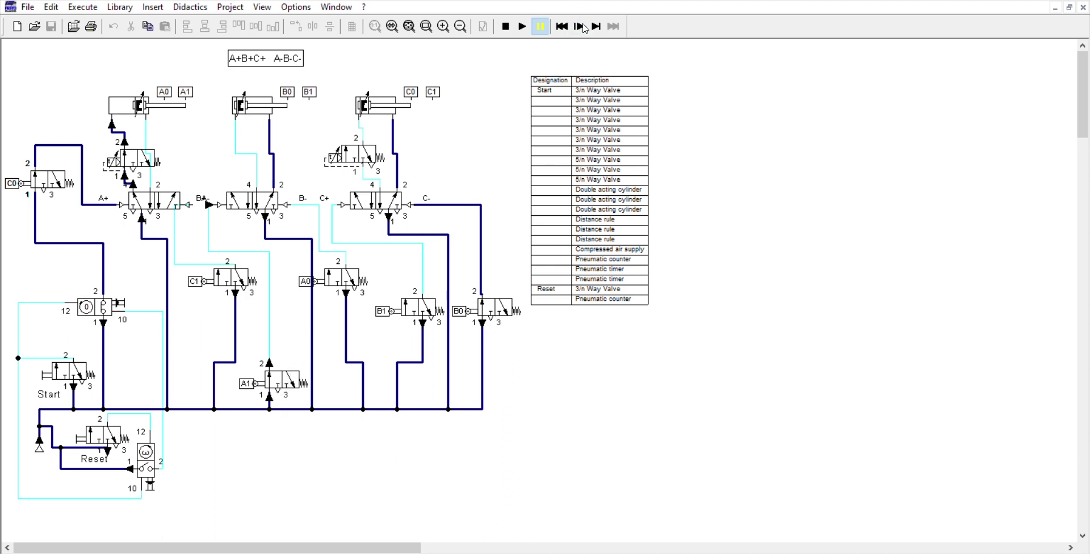
click(598, 16)
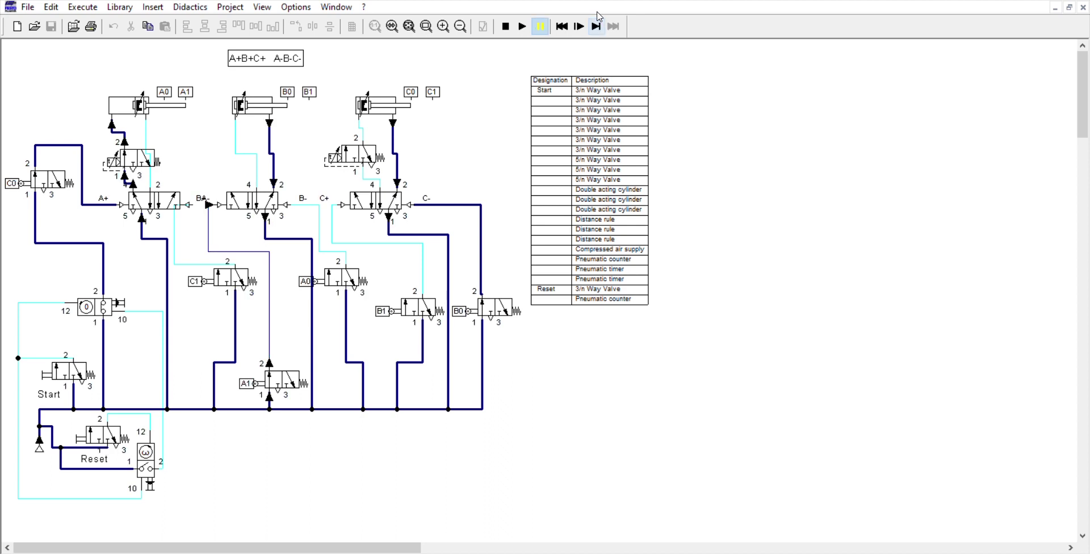
click(598, 16)
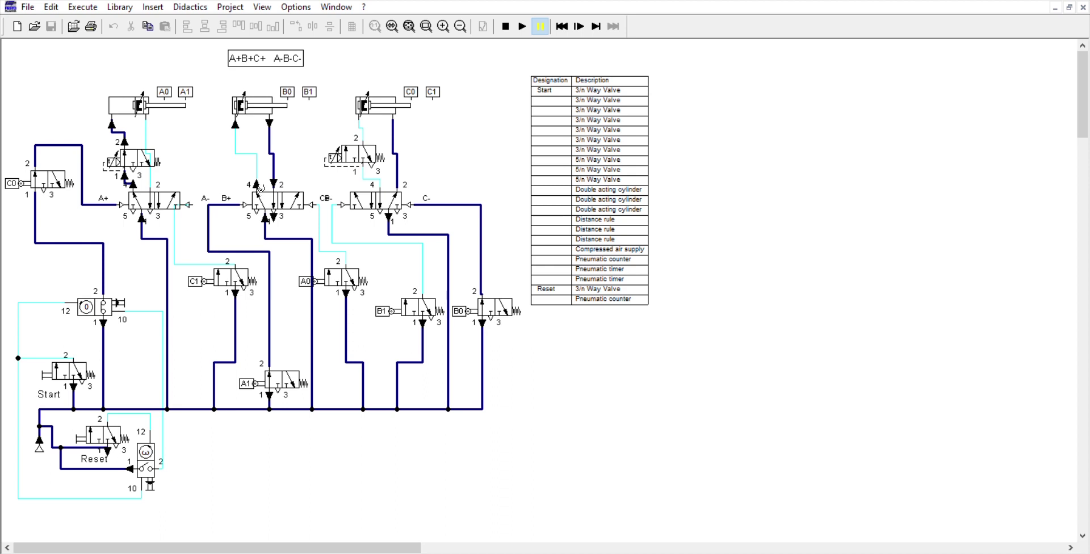
click(596, 25)
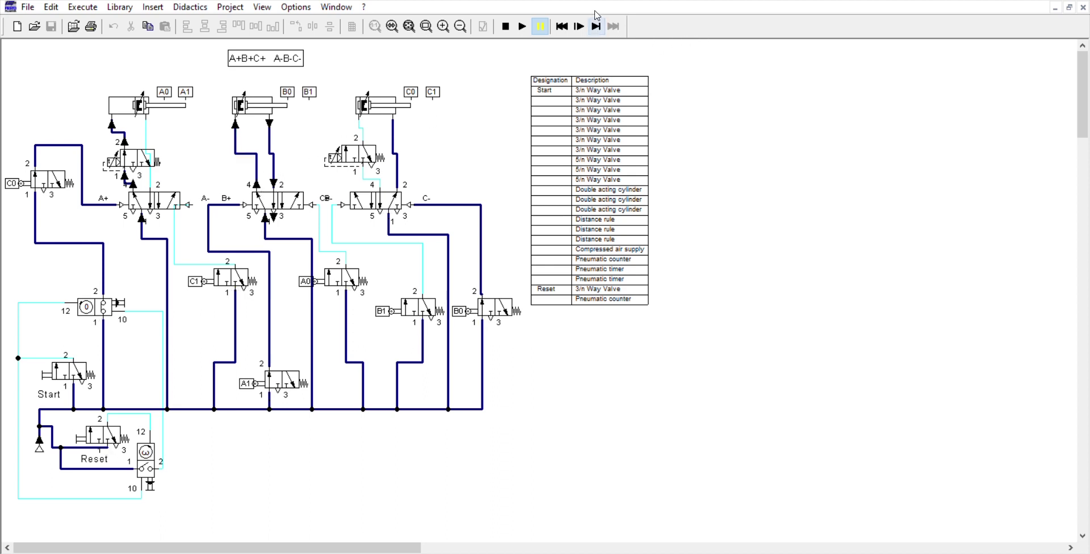
click(596, 26)
click(596, 26)
click(596, 26)
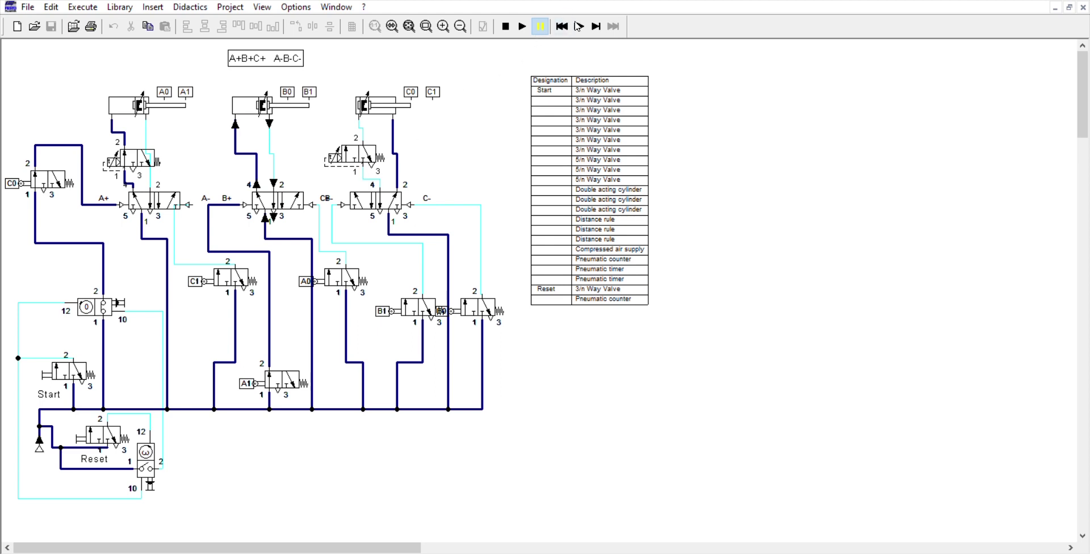
Advance the simulation by single state changes from the B1 valve signal until cylinder C extends
click(597, 26)
click(597, 26)
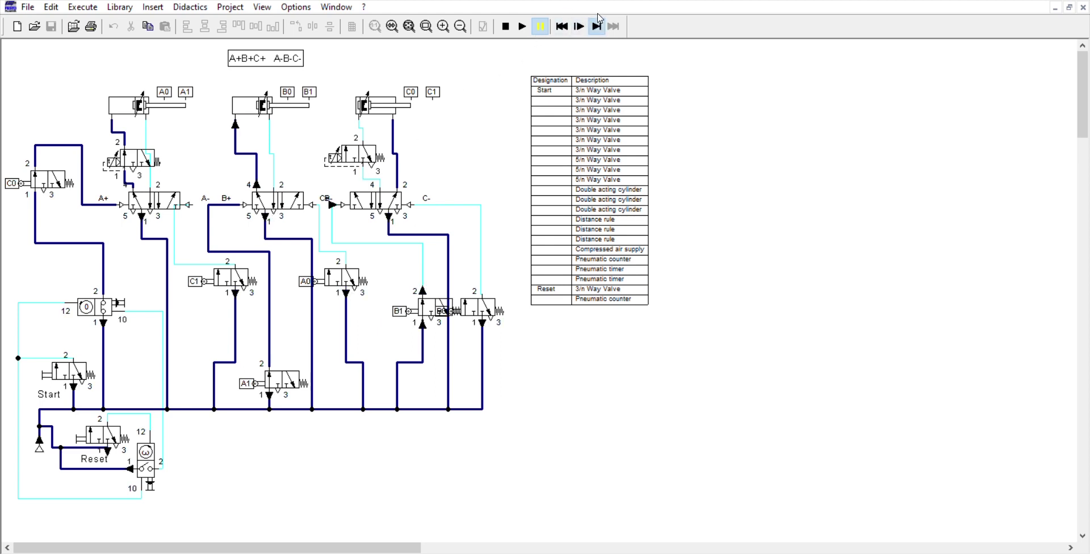
click(598, 23)
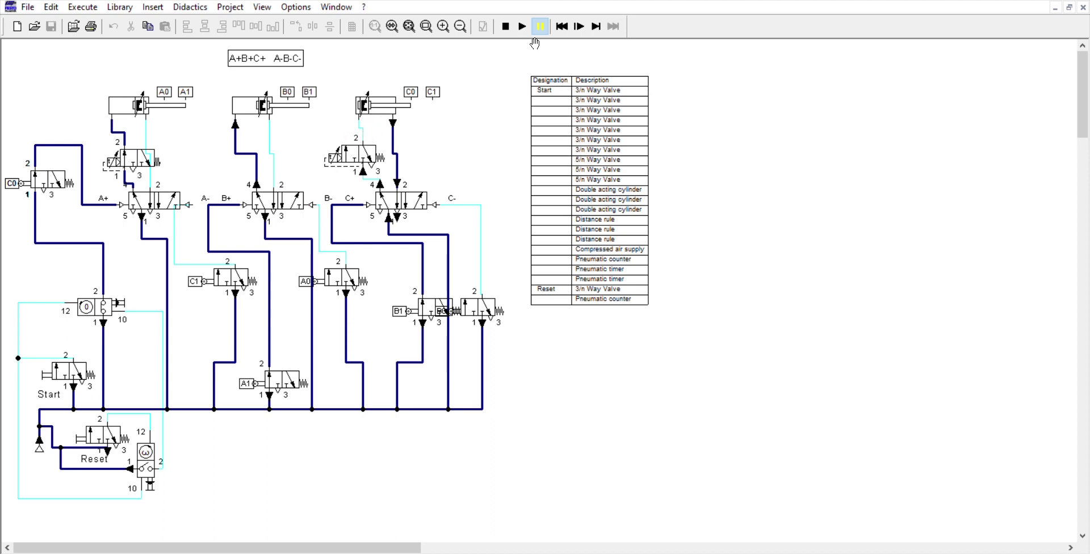
click(598, 12)
click(598, 15)
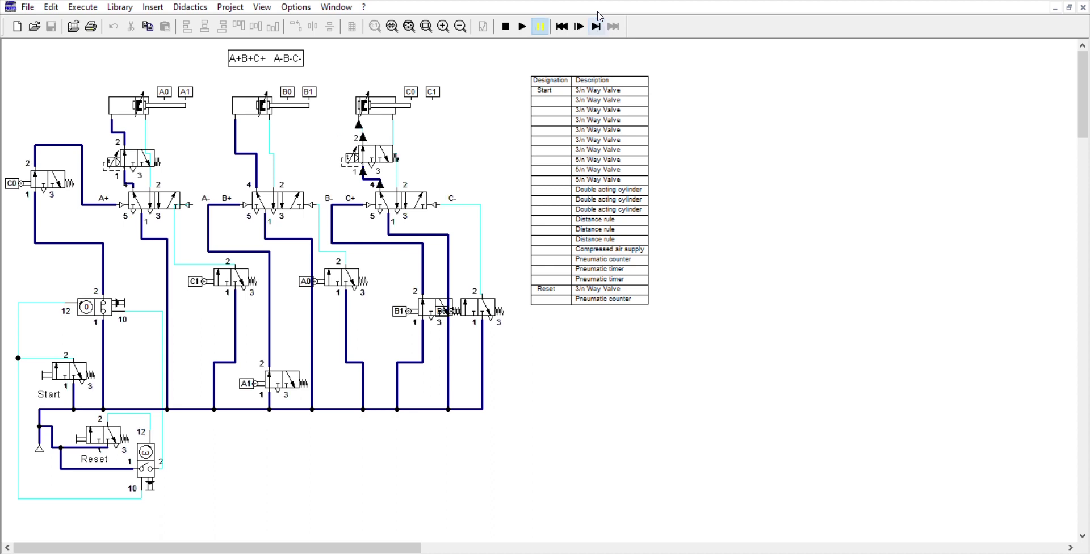
click(598, 16)
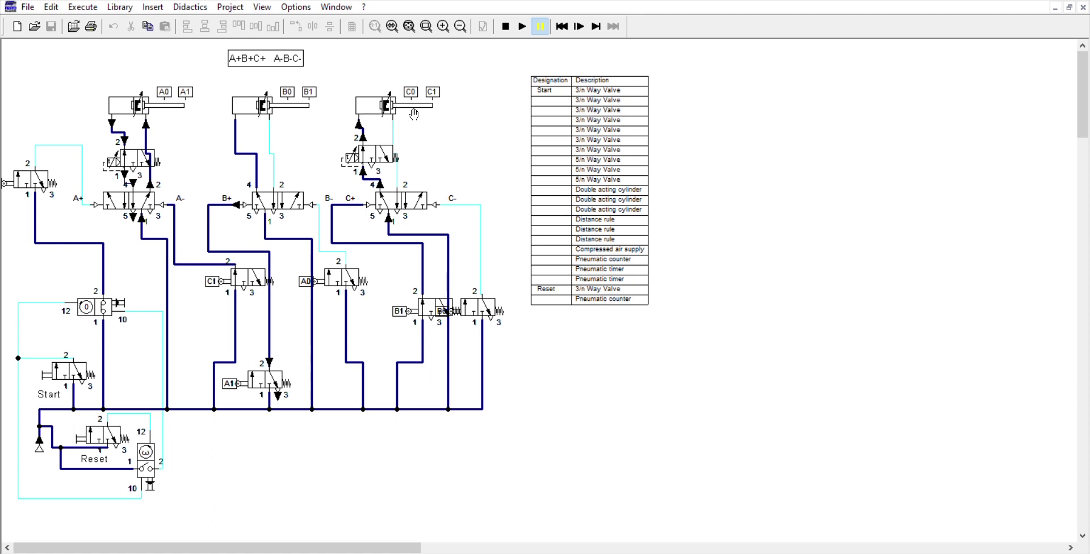
Resume the simulation, pause it at the start of the next cycle and continue the run
click(523, 24)
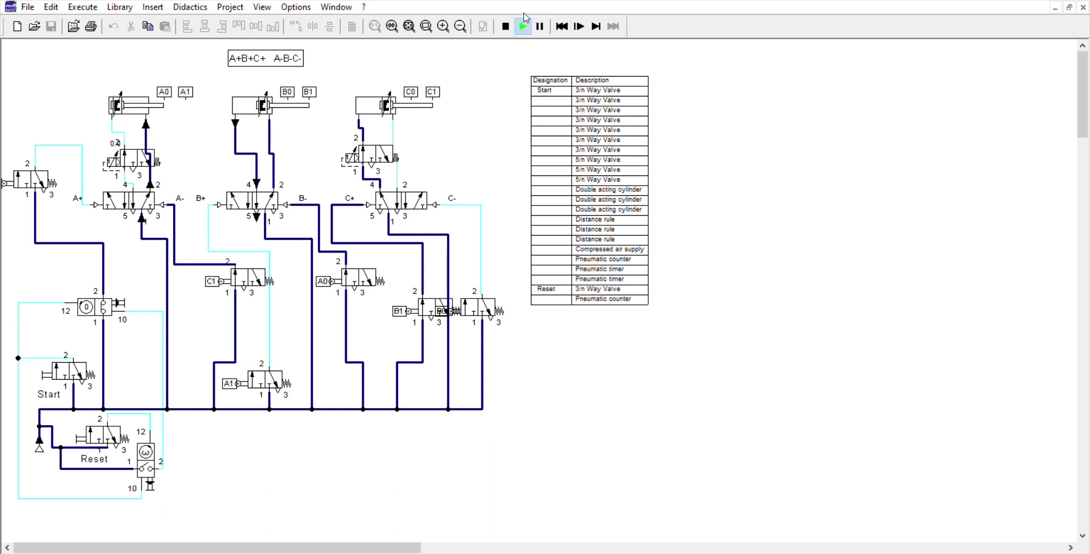
key(F8)
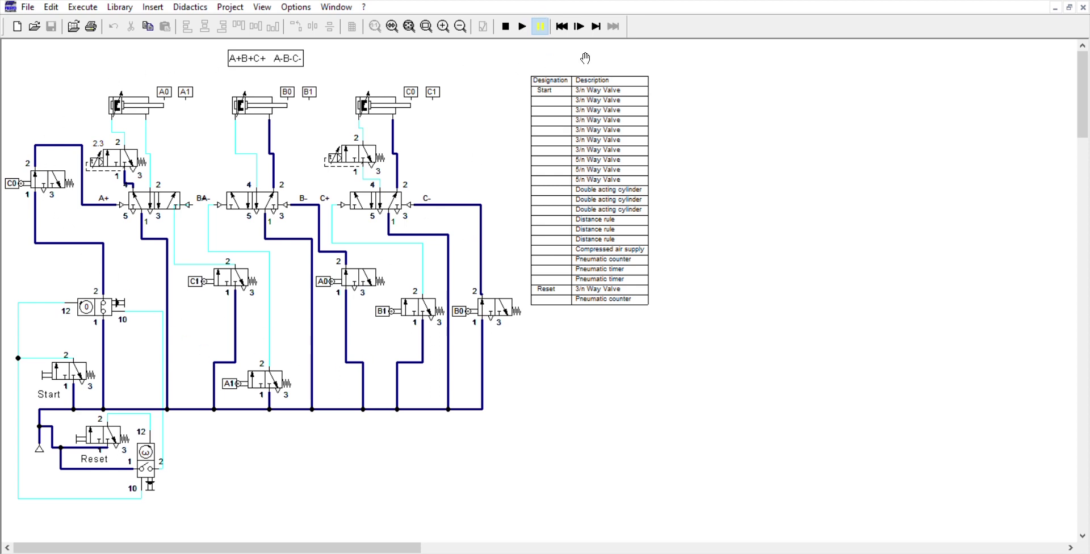
click(528, 27)
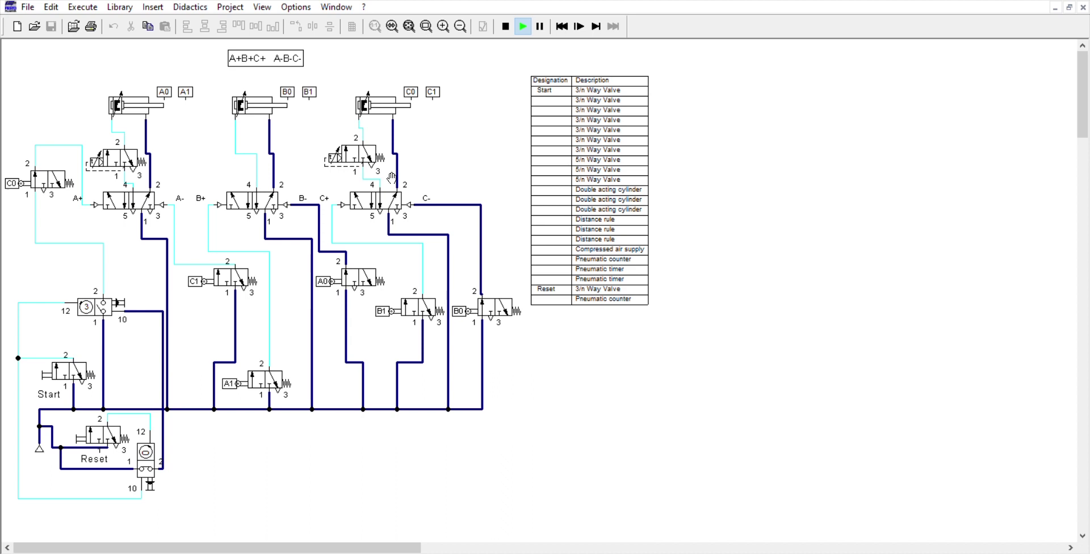
Actuate the Start valve three times in the running simulation
click(53, 366)
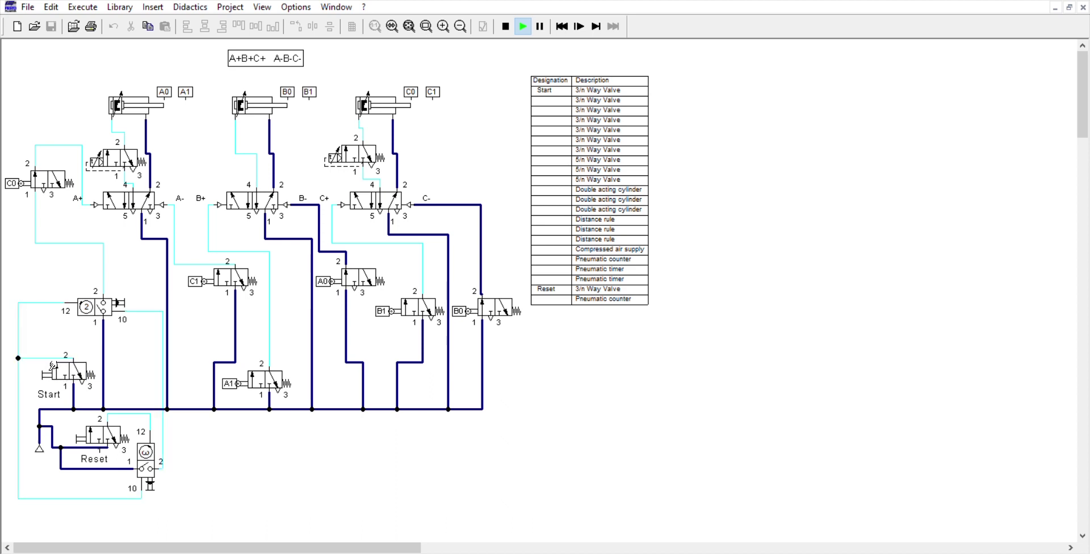
click(53, 366)
click(54, 367)
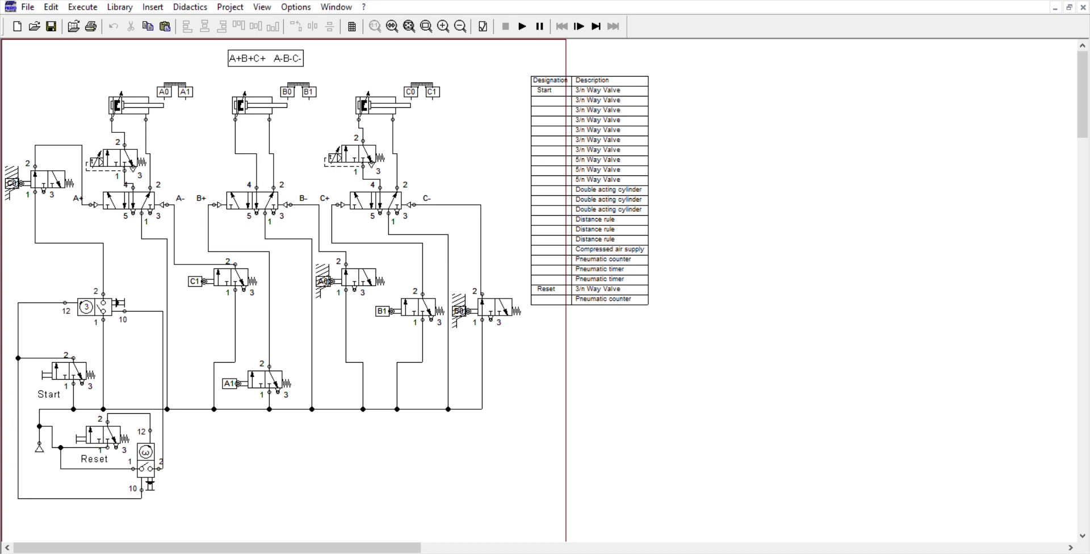
Minimize the pneumatic circuit and bring up the minimized electropneumatic circuit with solenoid valves Y1 to Y6
click(1055, 8)
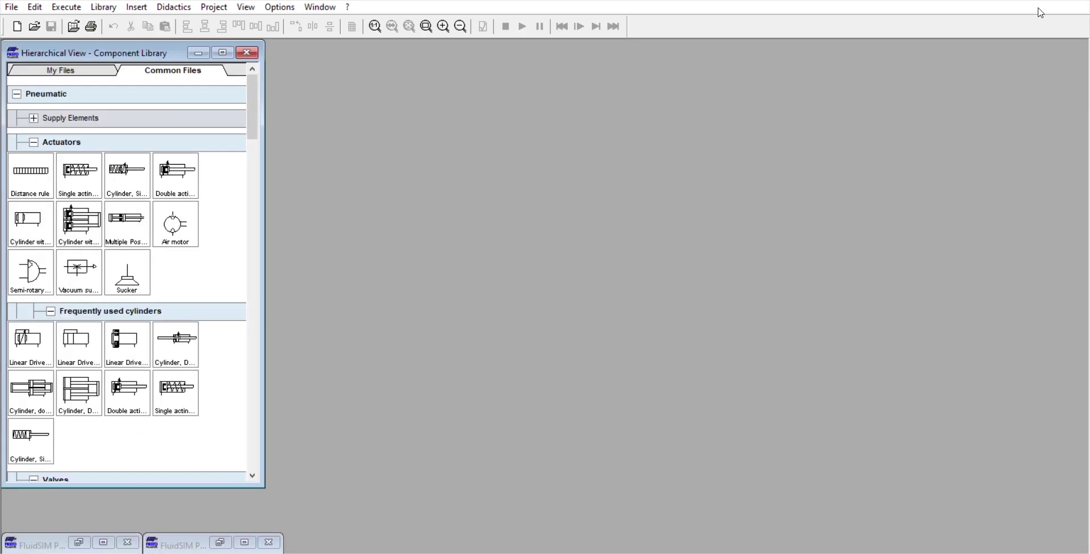
click(248, 537)
scroll(472, 351, up, 3)
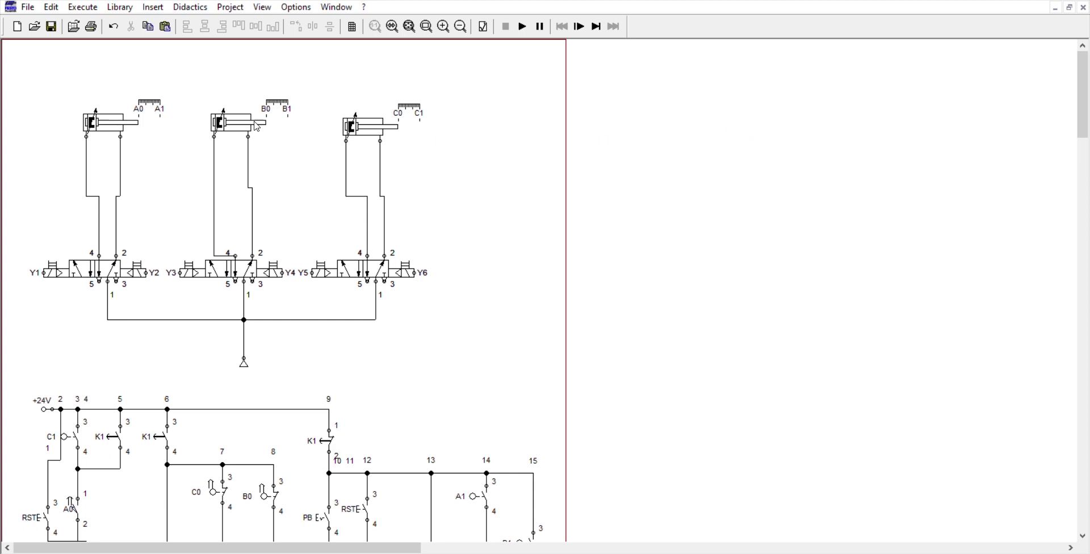
Examine the electropneumatic circuit's cylinders, solenoid valves Y1 to Y6 and the 24 V relay control ladder
mouse_move(111, 112)
mouse_move(98, 259)
scroll(316, 371, down, 6)
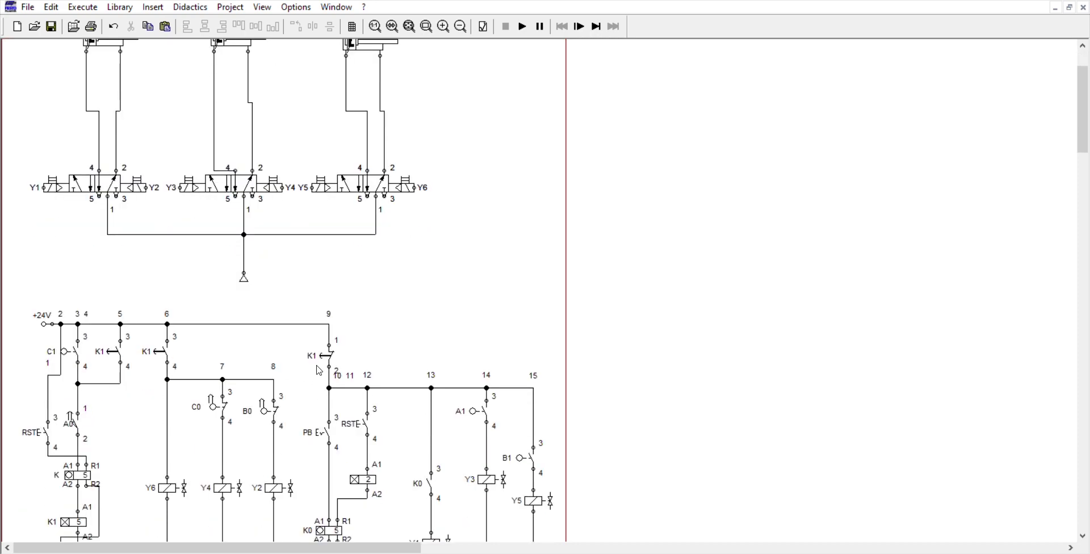
scroll(400, 373, up, 1)
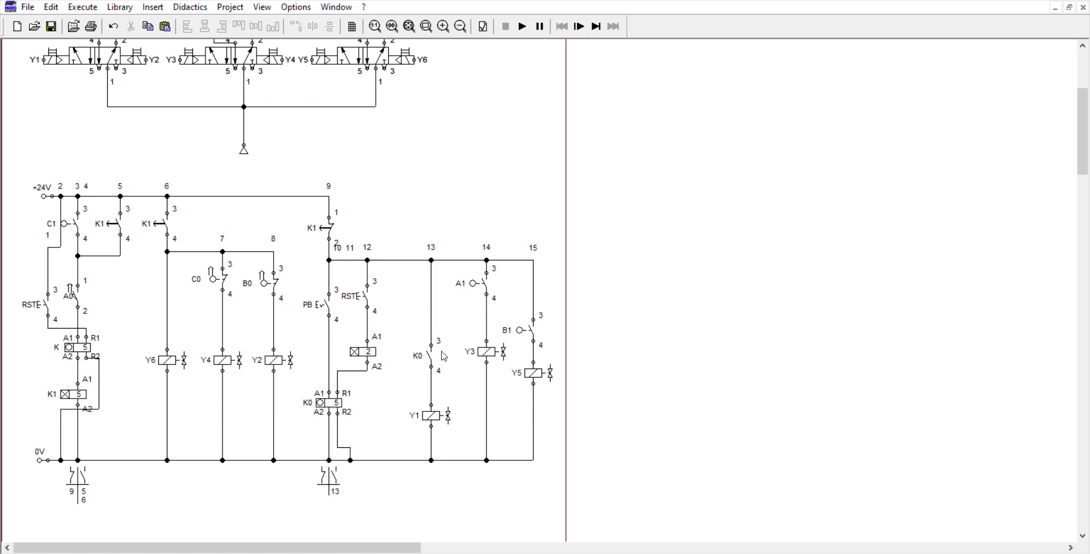
scroll(375, 325, up, 1)
scroll(397, 329, up, 1)
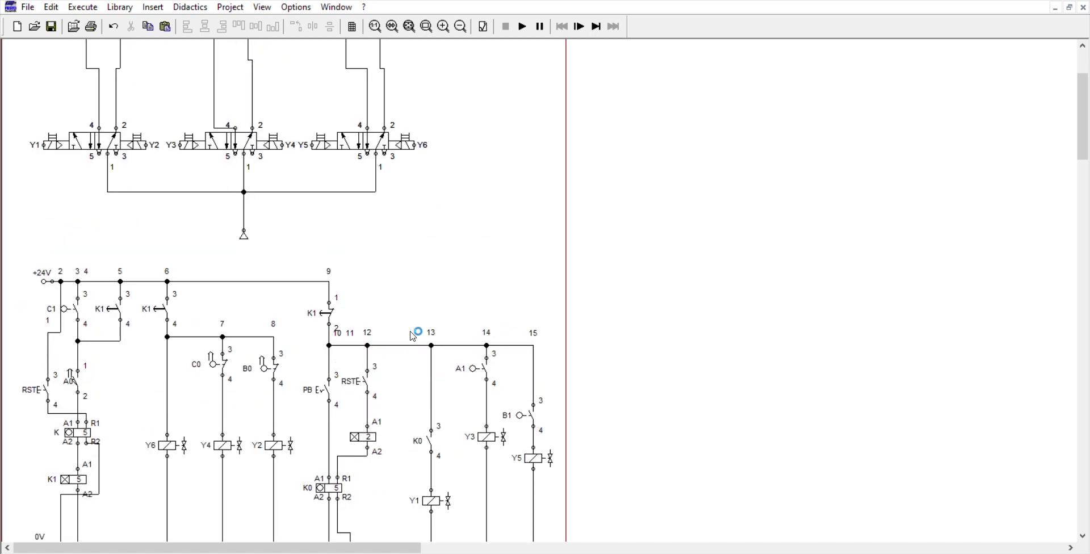
scroll(417, 326, up, 1)
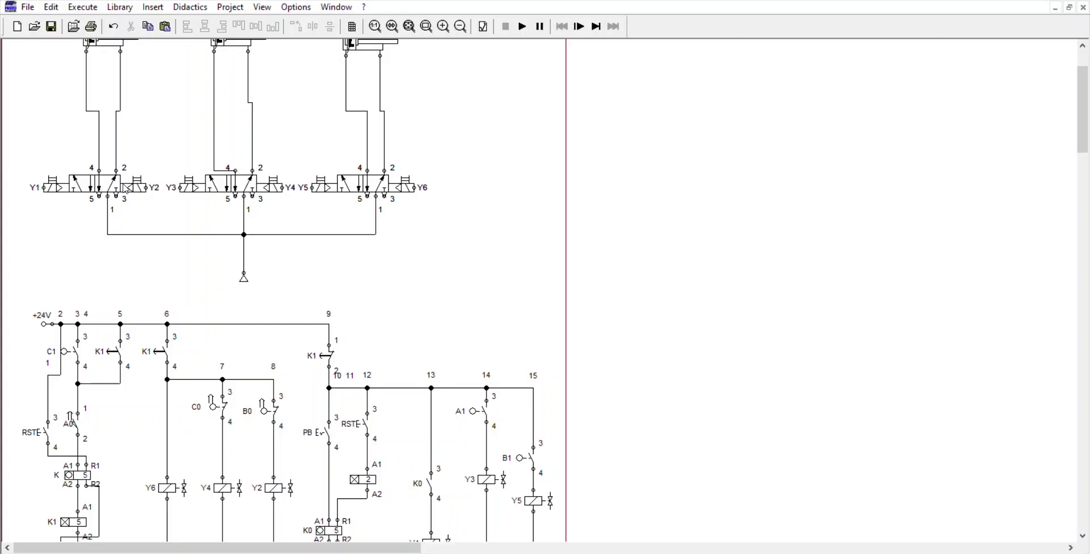
click(116, 173)
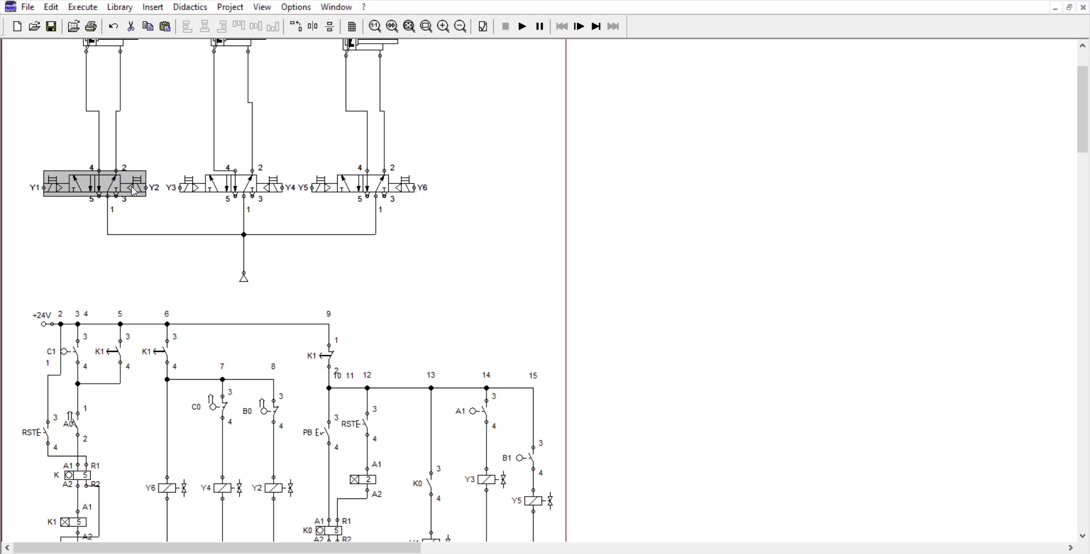
click(116, 194)
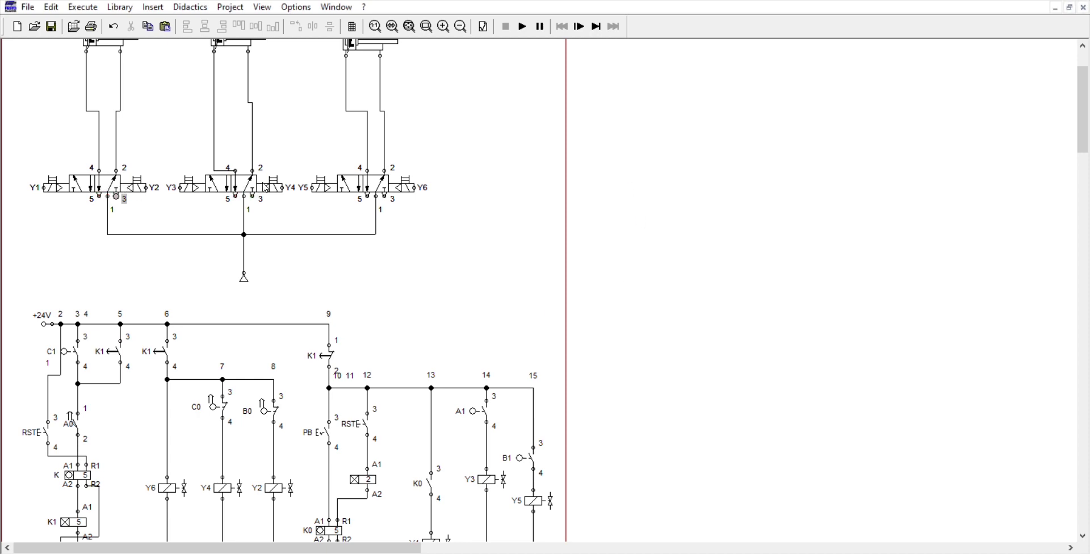
scroll(441, 281, down, 3)
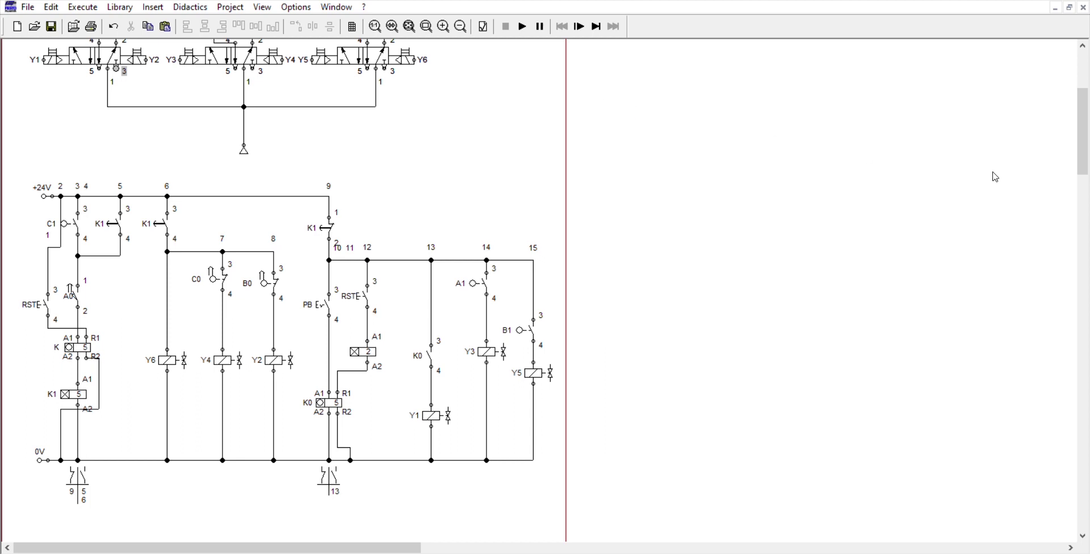
scroll(580, 76, up, 1)
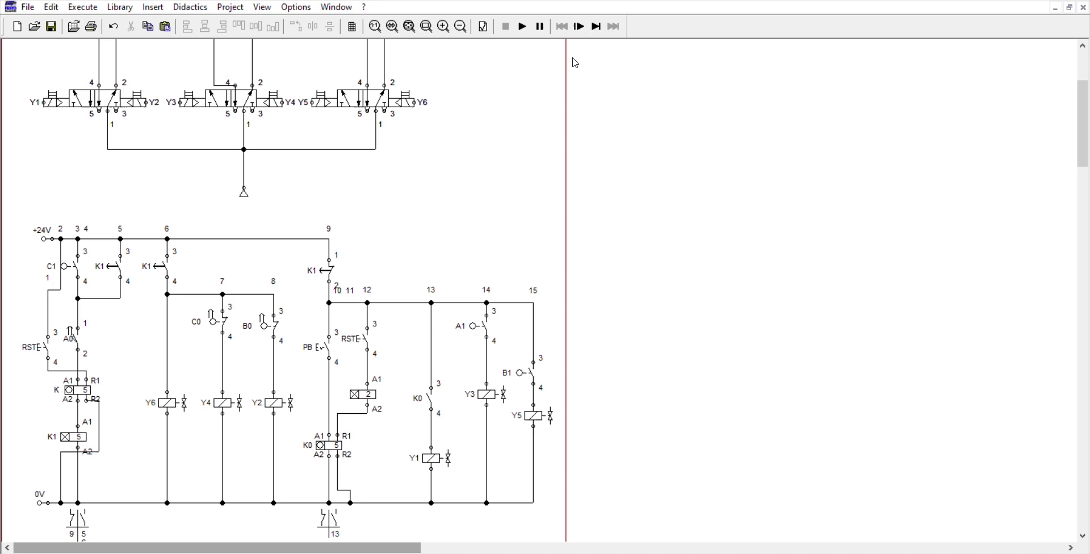
Start the electropneumatic circuit simulation and check the initial state of its cylinders and control ladder
scroll(613, 148, up, 4)
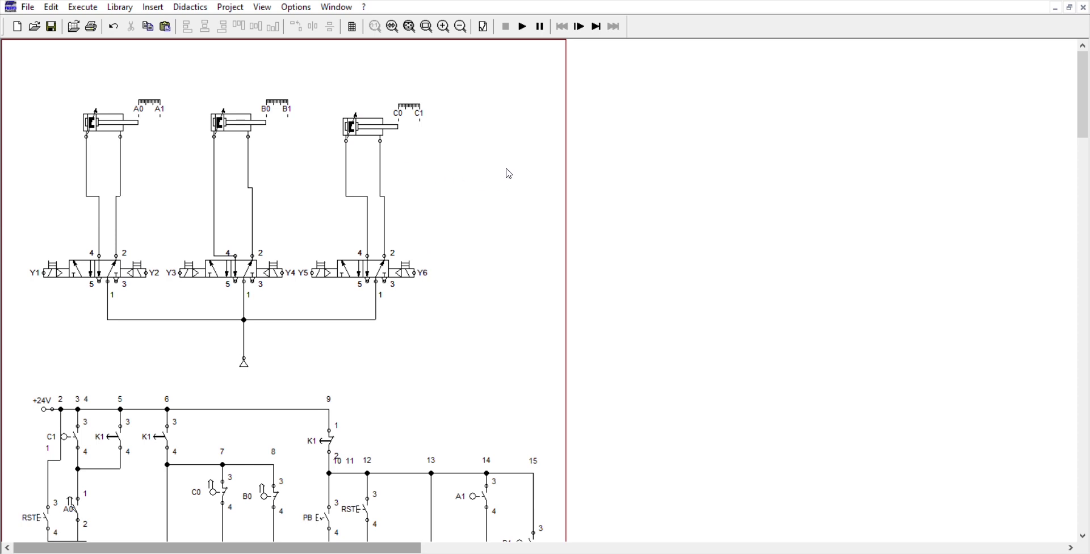
click(523, 26)
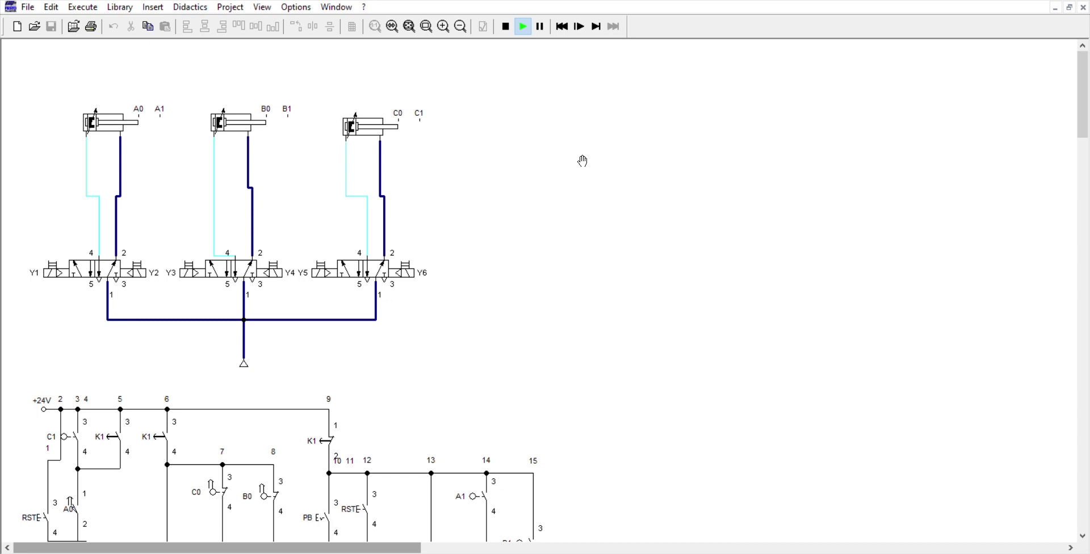
scroll(568, 216, down, 2)
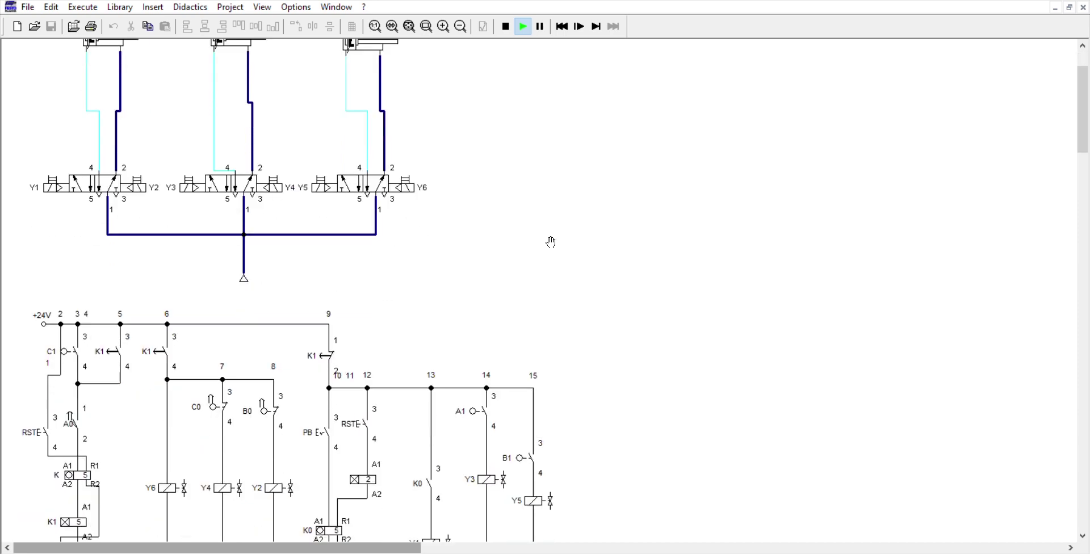
scroll(551, 236, down, 3)
scroll(511, 230, up, 5)
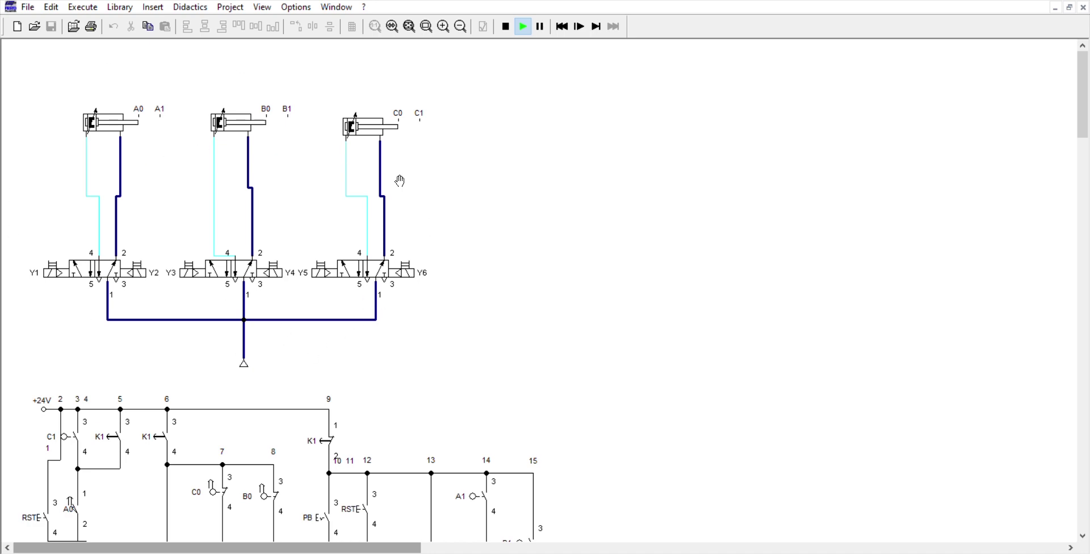
scroll(389, 305, down, 4)
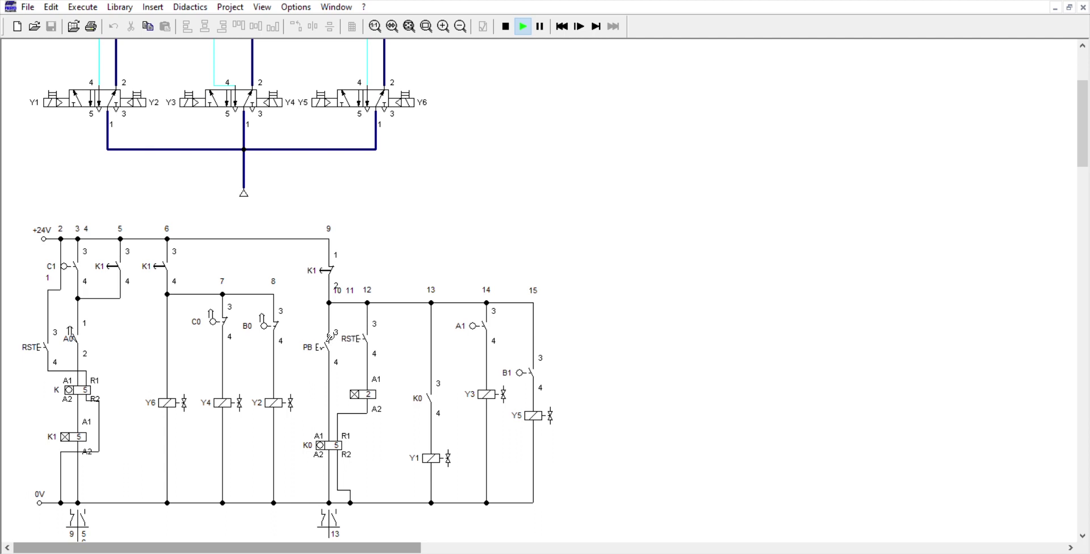
Actuate pushbutton PB repeatedly until relay counter K0 counts down to 0, and pause the simulation while cylinder B is extending
click(330, 337)
click(330, 337)
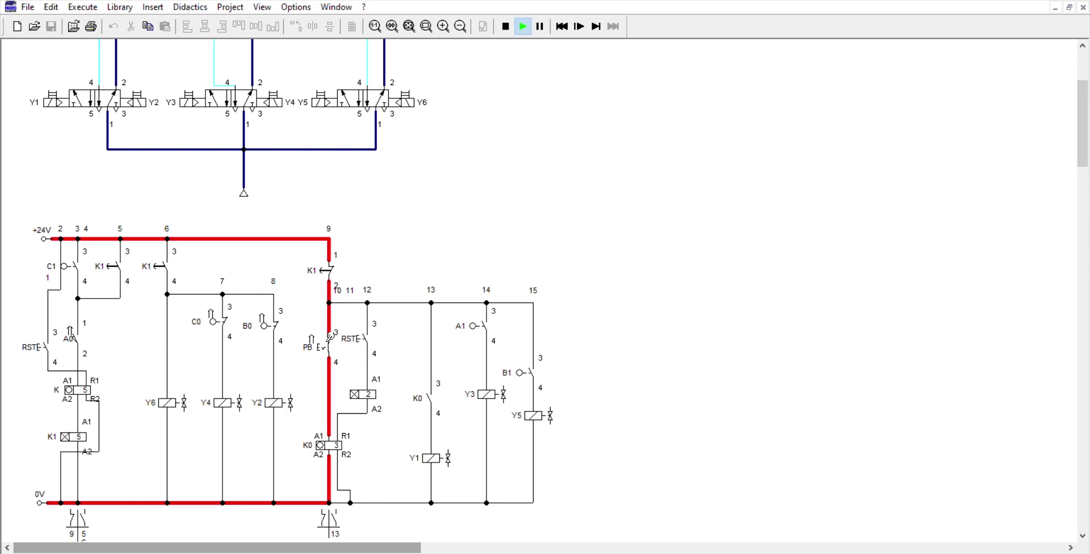
click(330, 337)
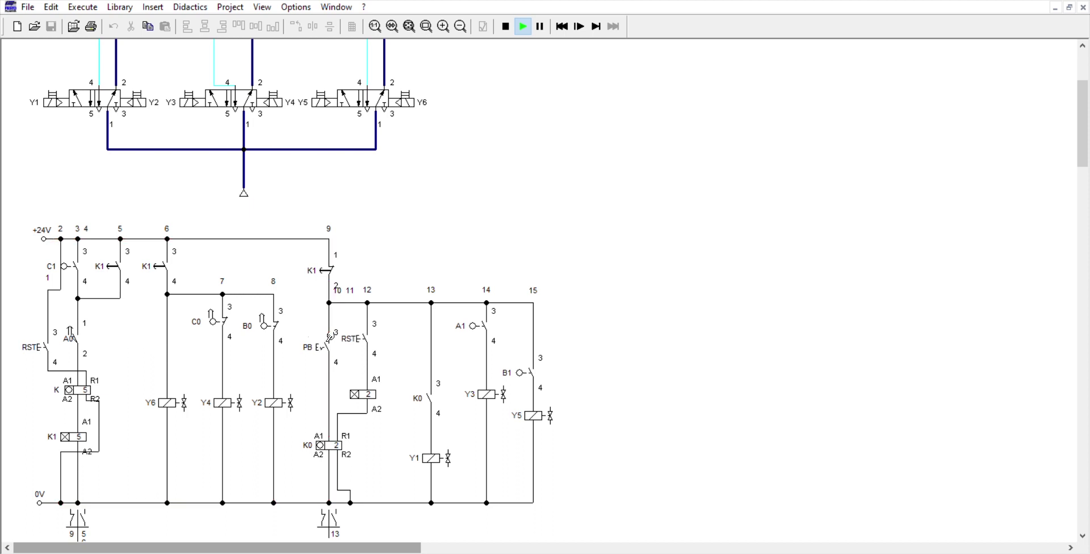
click(330, 337)
click(330, 338)
key(F8)
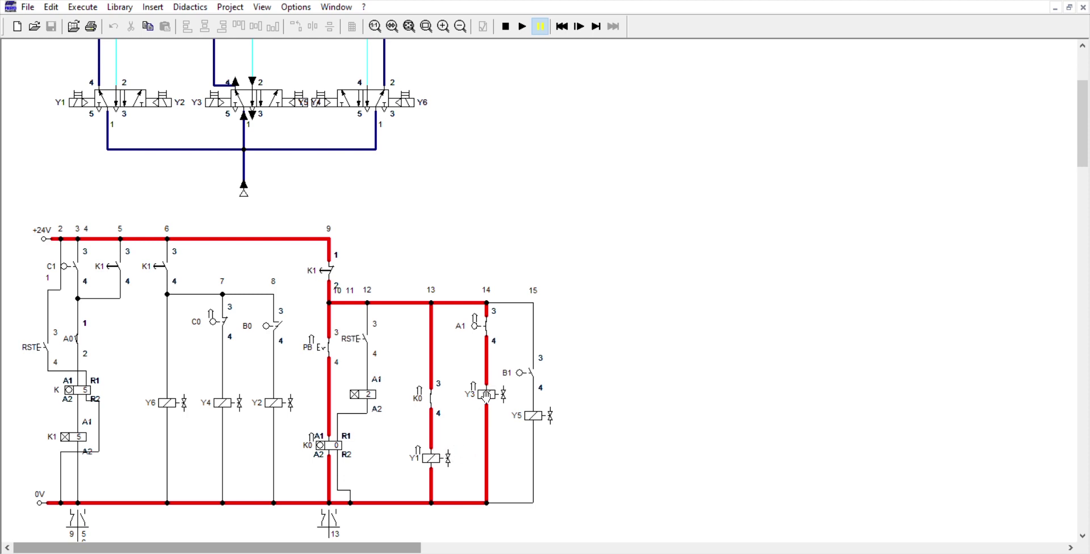
Advance the paused simulation through two successive state changes while following cylinder C and the K1 delay relay
scroll(398, 377, up, 3)
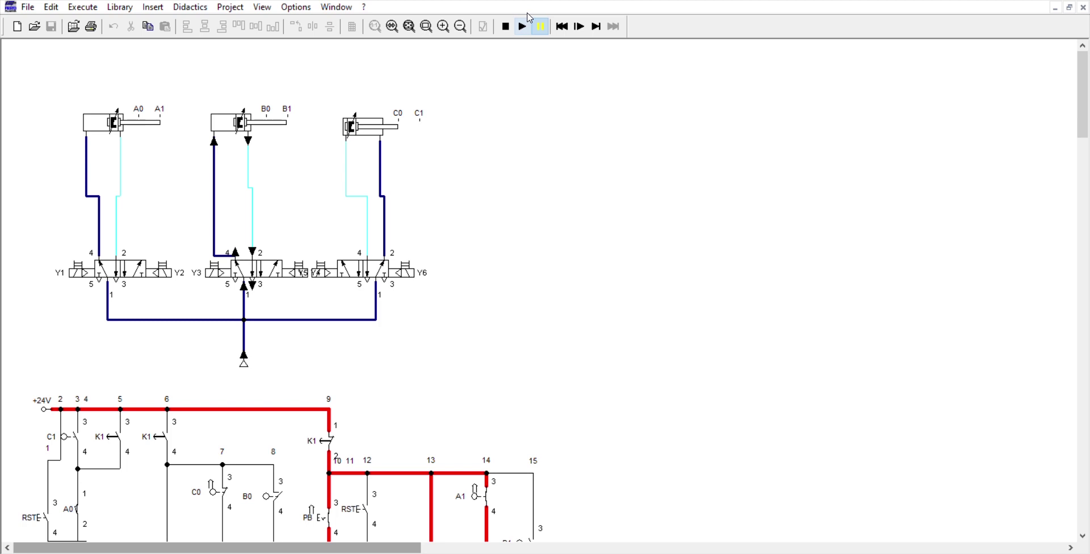
click(598, 22)
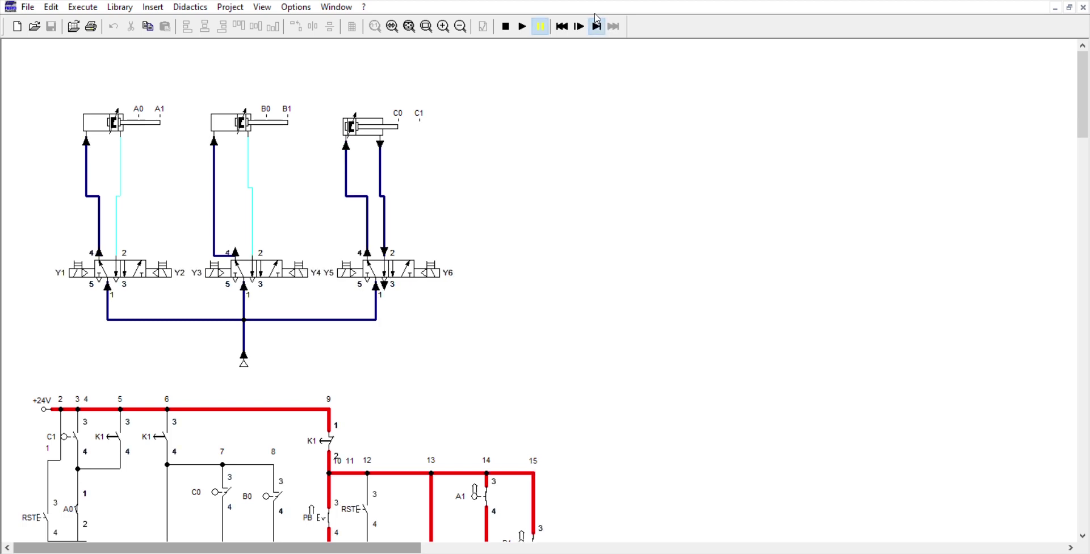
click(597, 22)
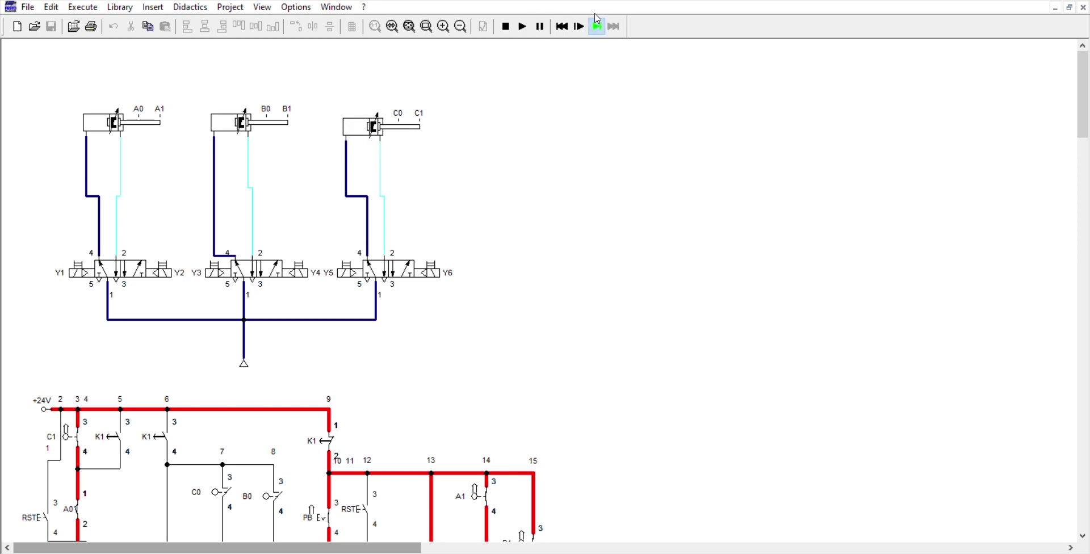
scroll(543, 134, down, 4)
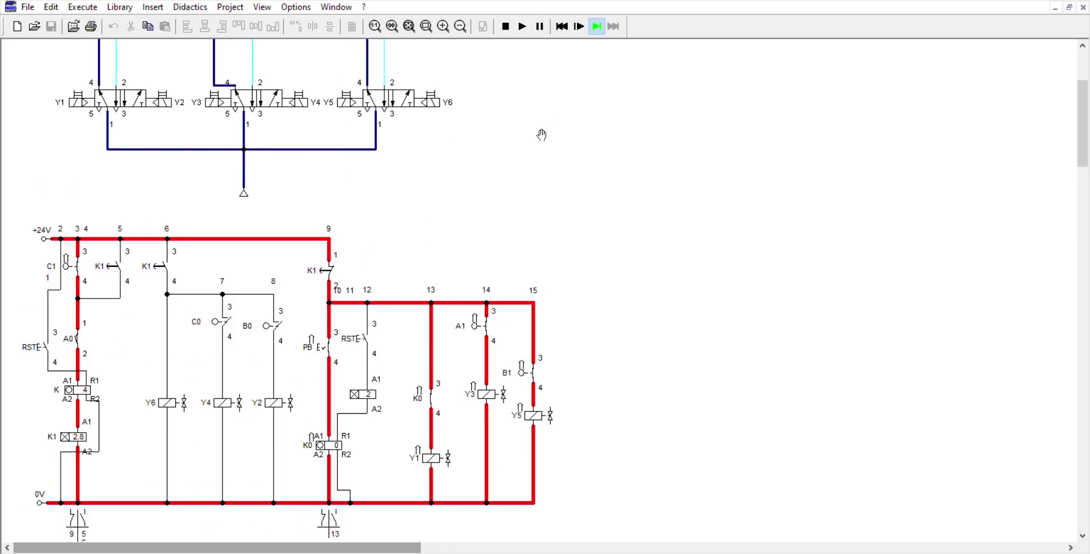
scroll(491, 168, up, 2)
scroll(492, 167, down, 3)
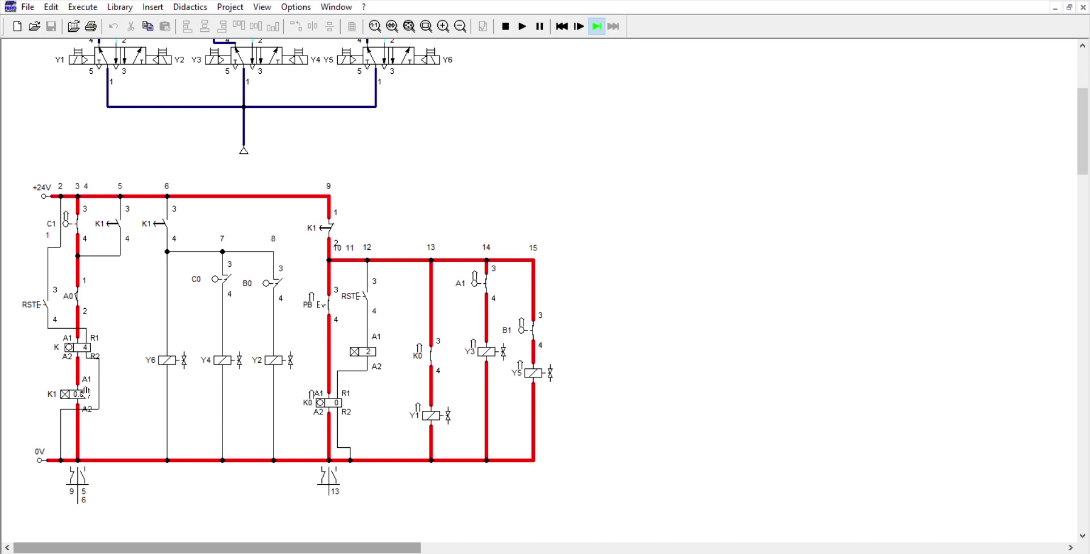
scroll(106, 386, up, 4)
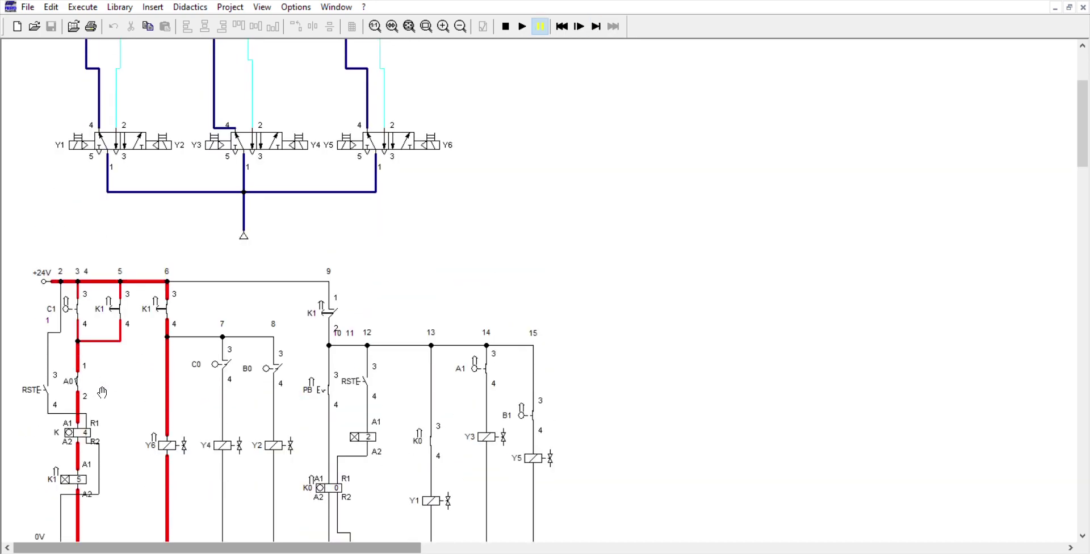
Resume the simulation and pause it as cylinder A starts to extend in a new cycle
scroll(106, 391, down, 4)
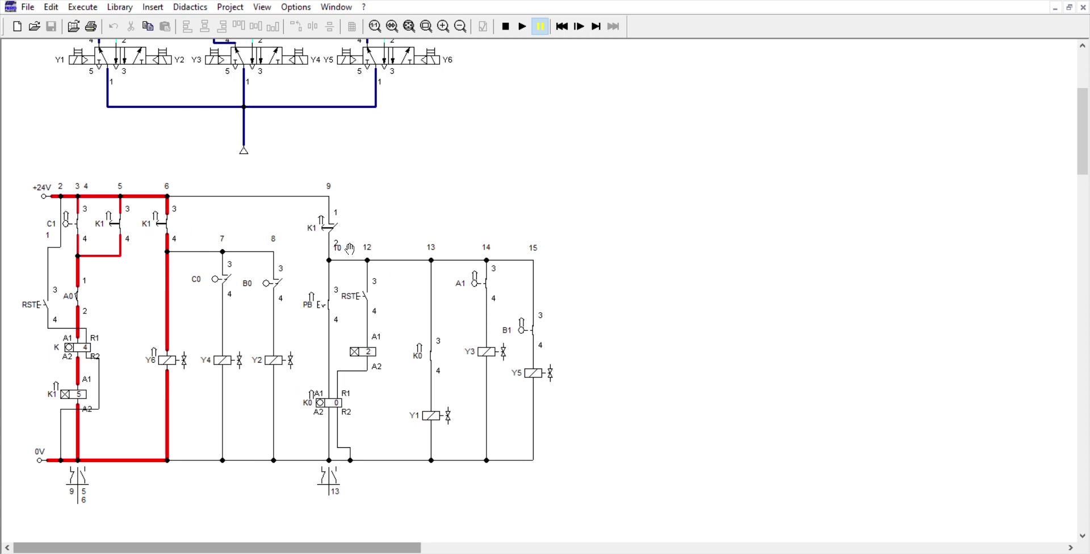
scroll(441, 236, up, 5)
scroll(554, 91, down, 2)
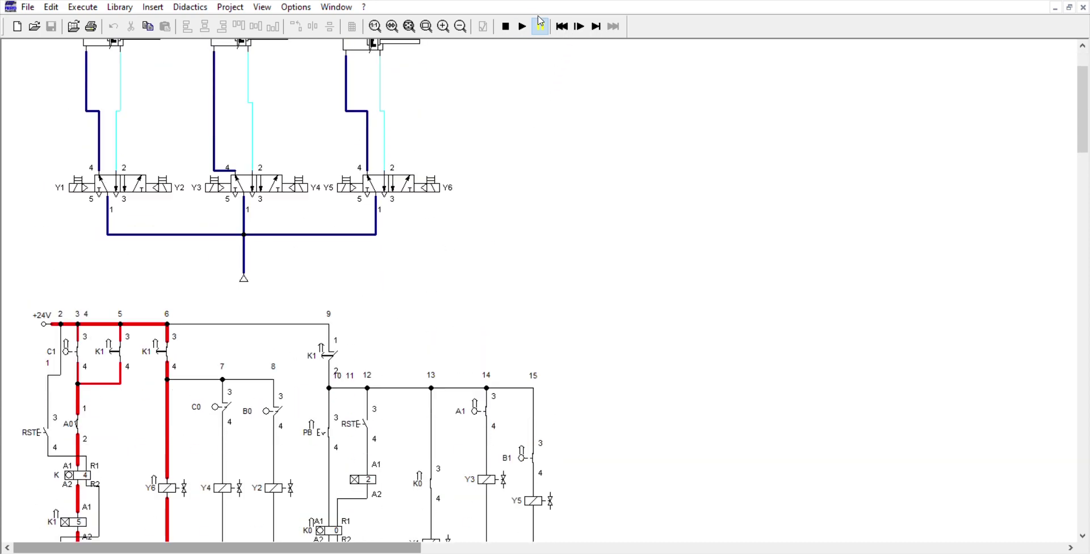
click(522, 26)
scroll(324, 158, up, 2)
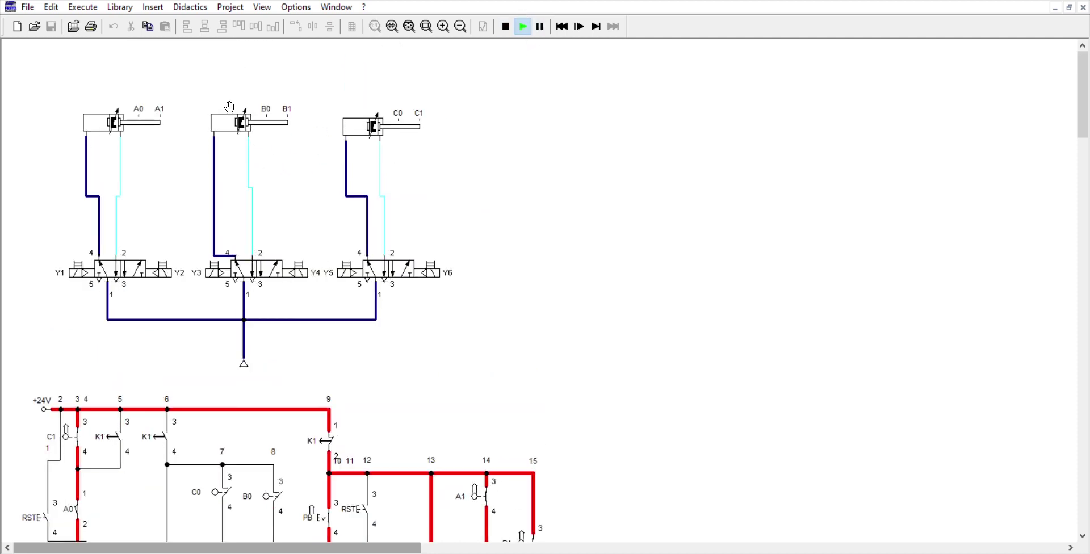
click(547, 25)
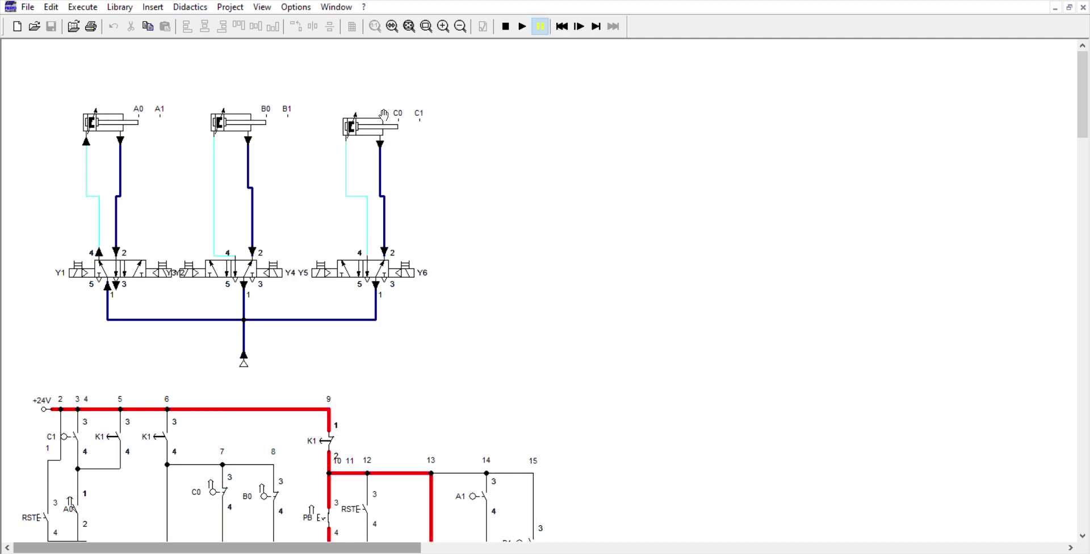
Review the paused circuit's cylinders, solenoid valves and energized ladder rungs, and resume the simulation
scroll(254, 223, down, 5)
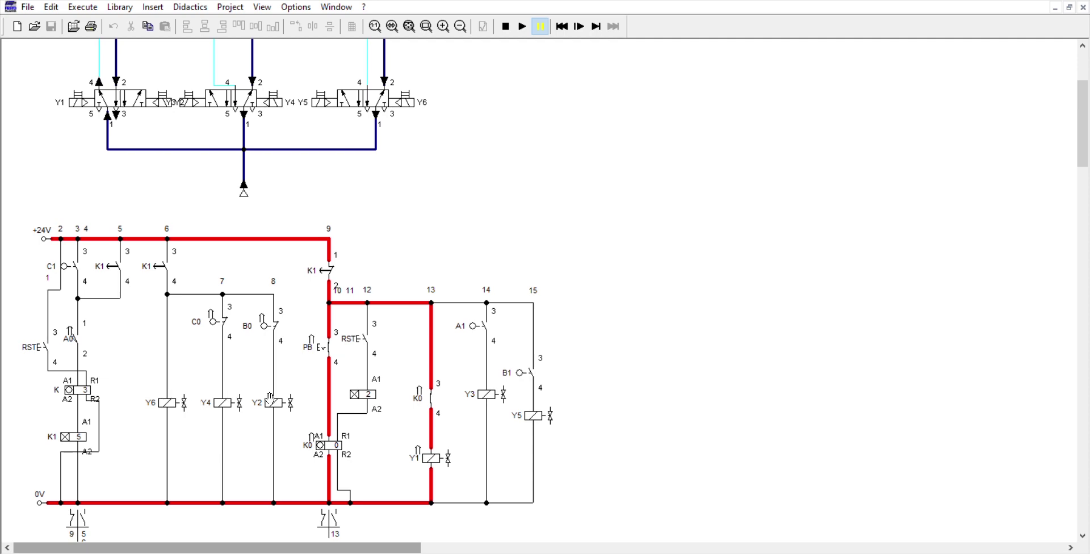
scroll(288, 420, up, 3)
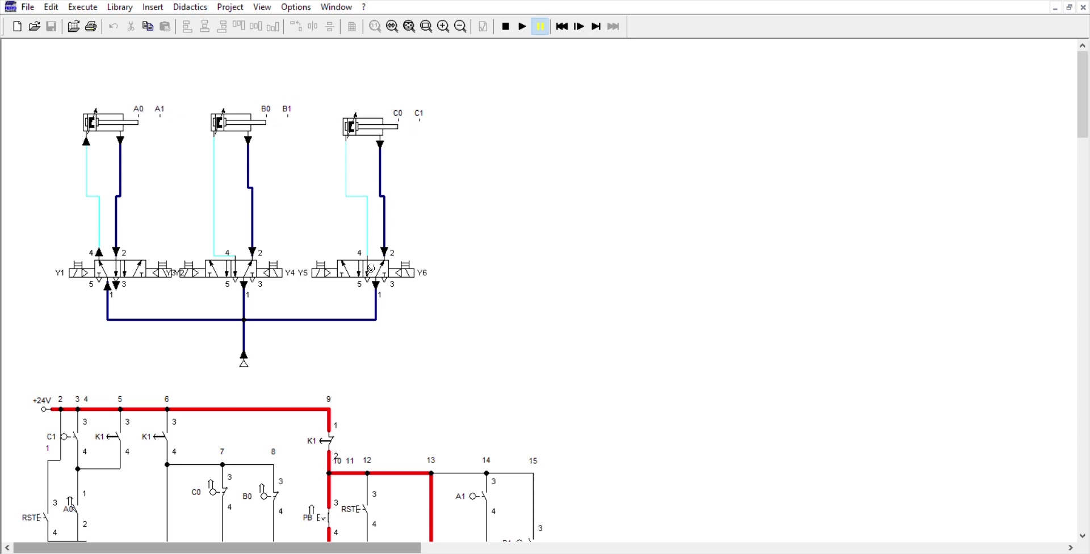
scroll(387, 281, down, 1)
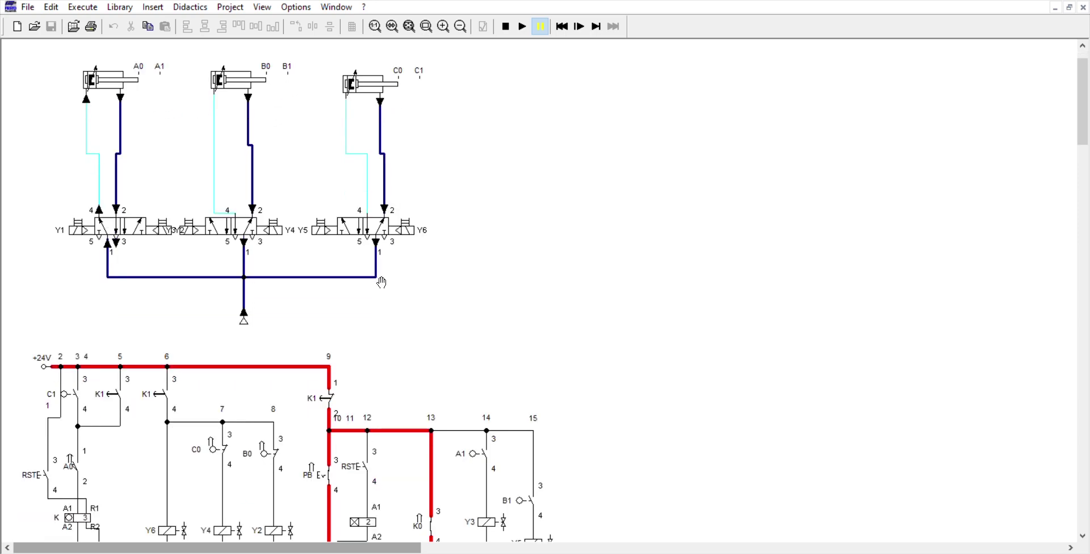
scroll(489, 282, up, 1)
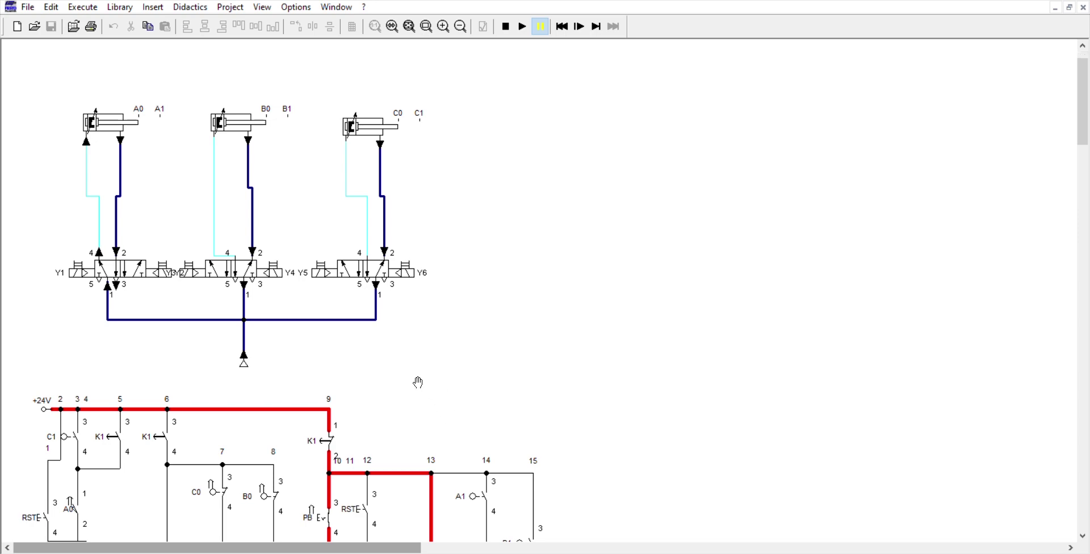
scroll(420, 377, down, 1)
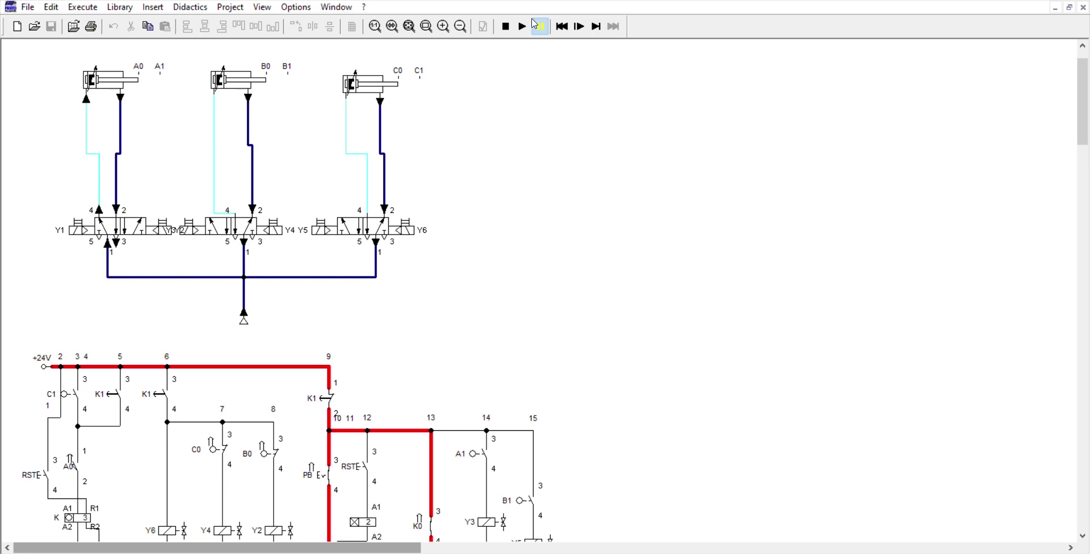
click(522, 26)
scroll(501, 244, up, 1)
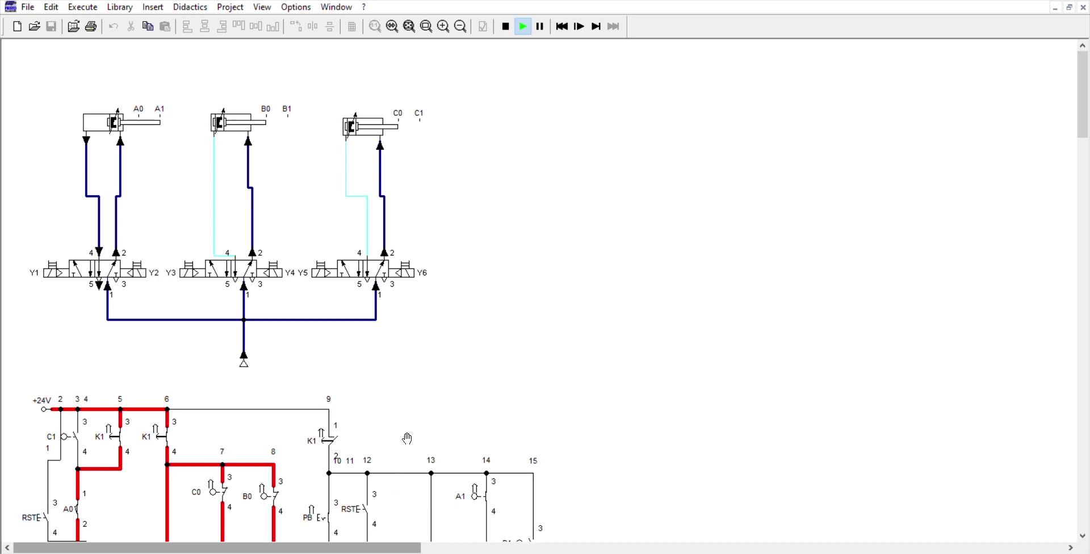
Actuate the RSTE pushbutton in the running simulation to reset relay counters K and K0
scroll(50, 494, down, 1)
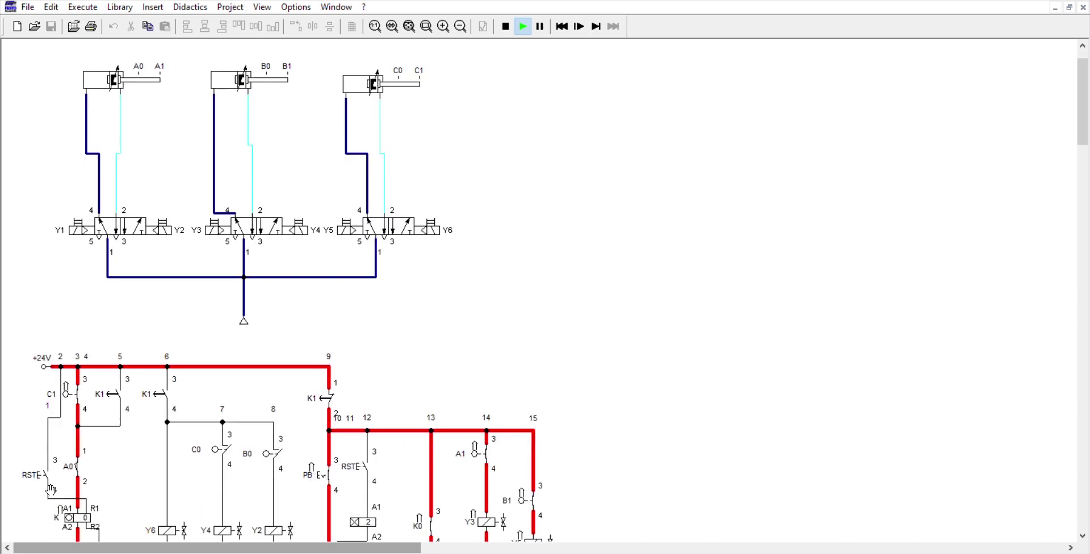
scroll(47, 466, down, 2)
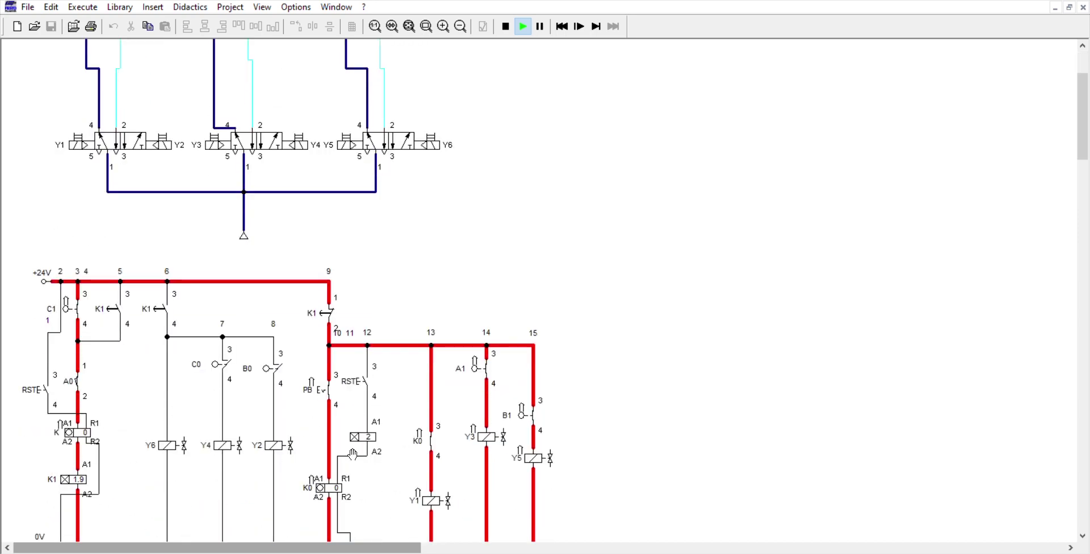
scroll(382, 424, down, 1)
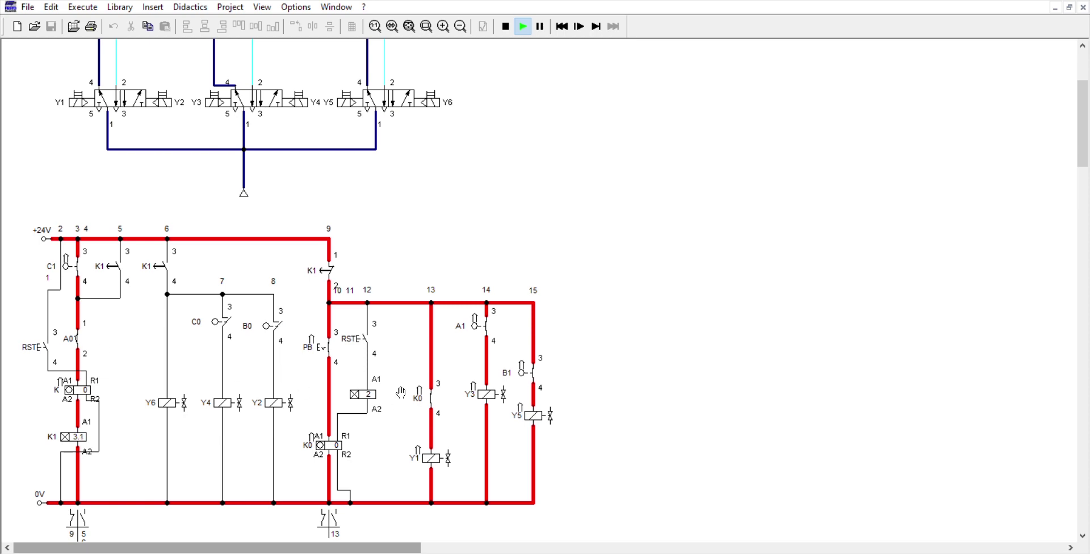
click(49, 334)
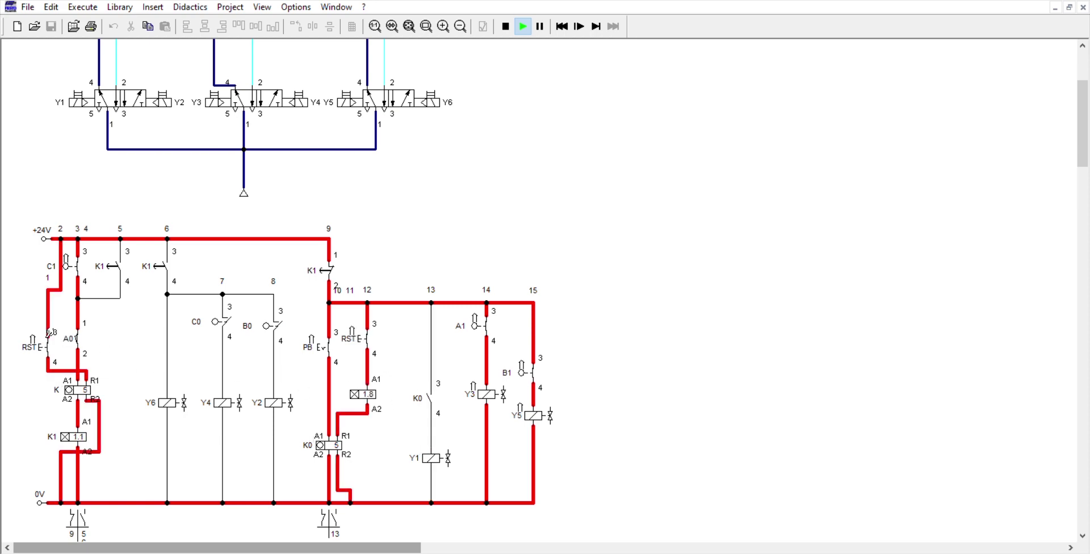
scroll(413, 384, up, 4)
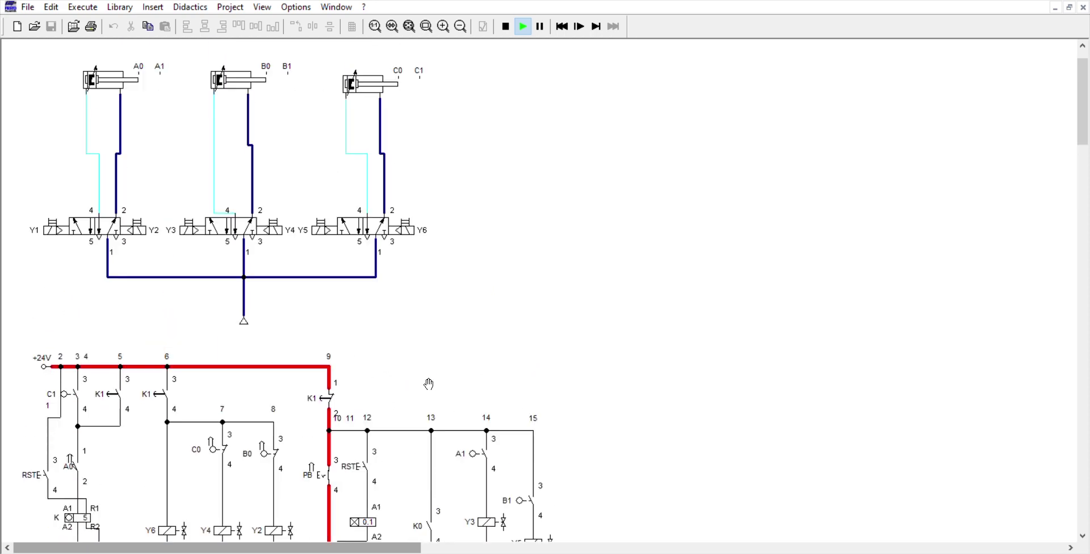
Examine relay counter K0 and the RSTE reset rung of the control ladder in the running simulation
scroll(462, 375, down, 2)
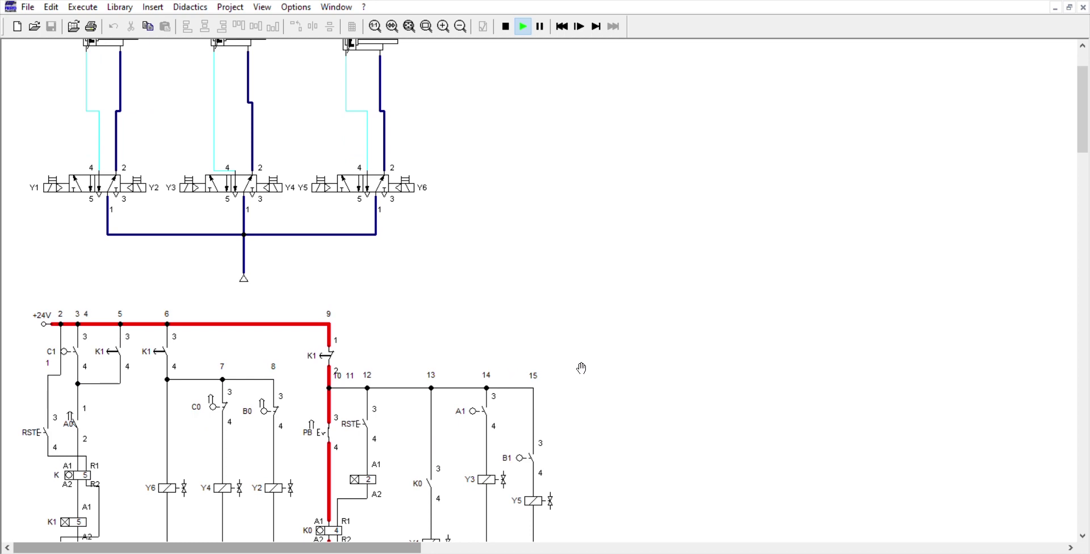
scroll(499, 344, down, 1)
scroll(498, 297, down, 3)
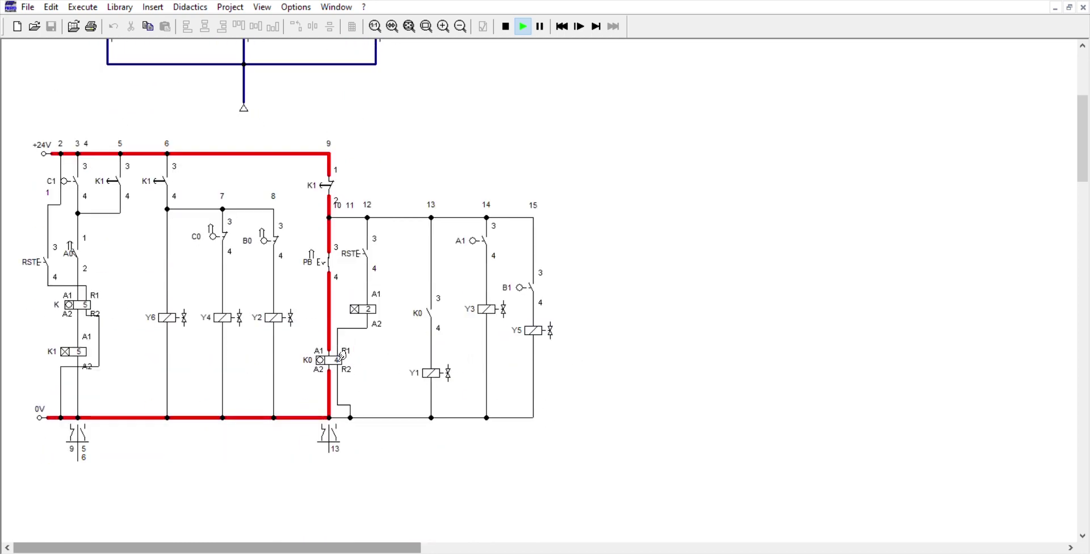
scroll(375, 363, up, 3)
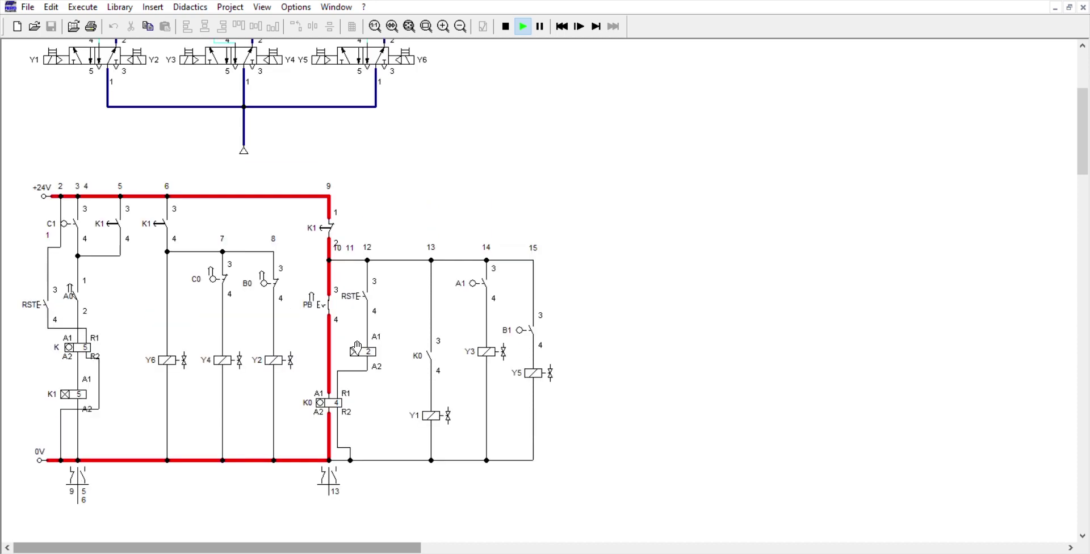
scroll(377, 367, down, 2)
scroll(435, 251, up, 6)
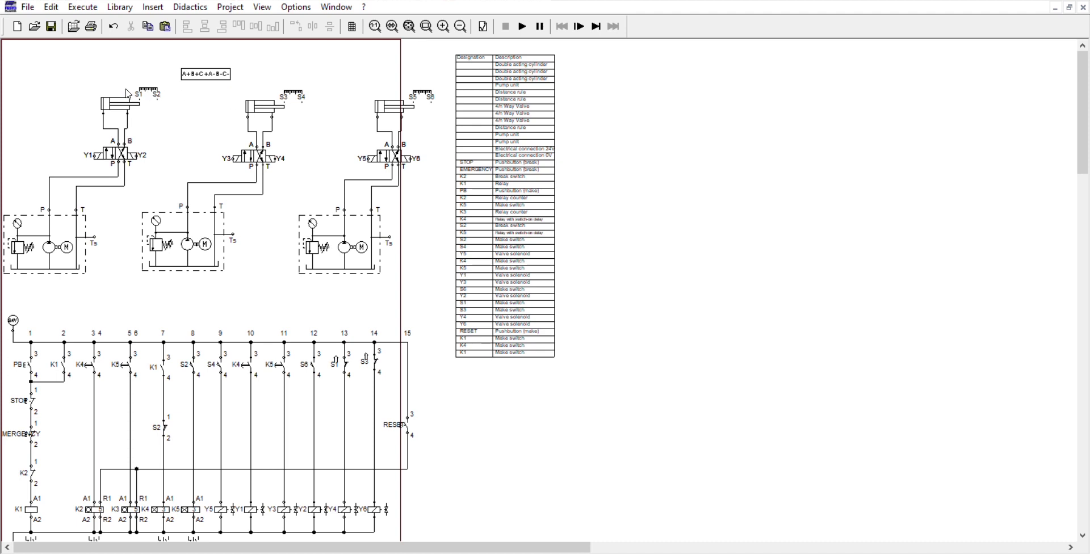
Examine the electrohydraulic circuit's cylinders, 4/n way valves Y1 to Y6, pump units and 24 V relay ladder
mouse_move(123, 93)
mouse_move(124, 142)
mouse_move(64, 233)
scroll(230, 350, down, 2)
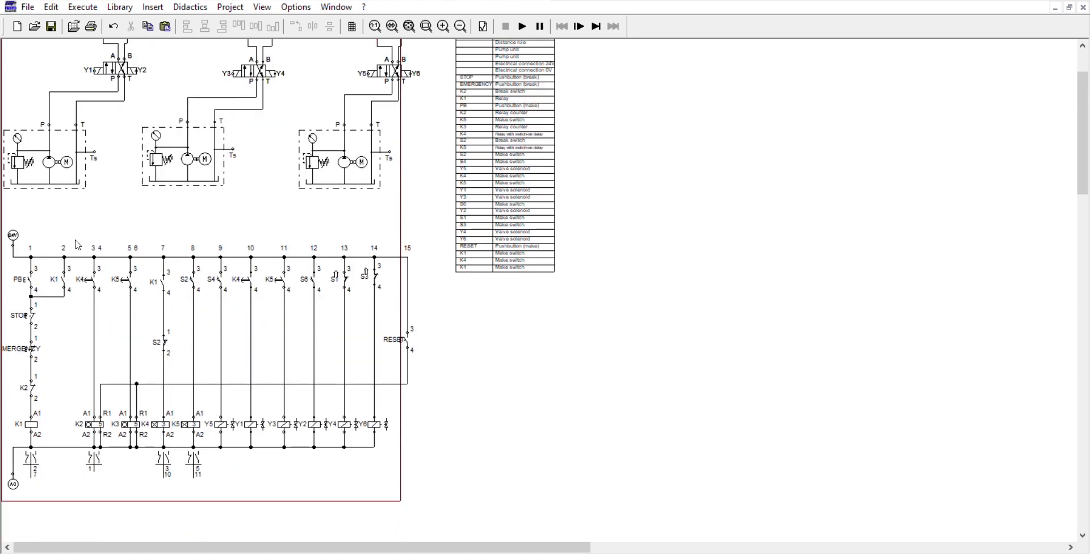
scroll(145, 183, up, 1)
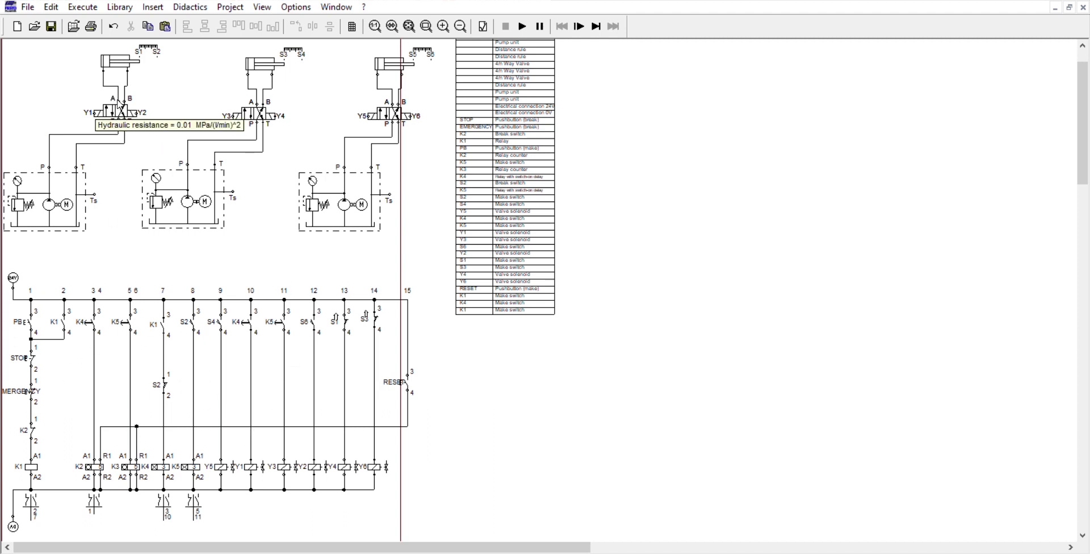
Start simulating the electrohydraulic circuit and actuate the PB pushbutton to run the A+B+C+A-B-C- sequence
mouse_move(125, 47)
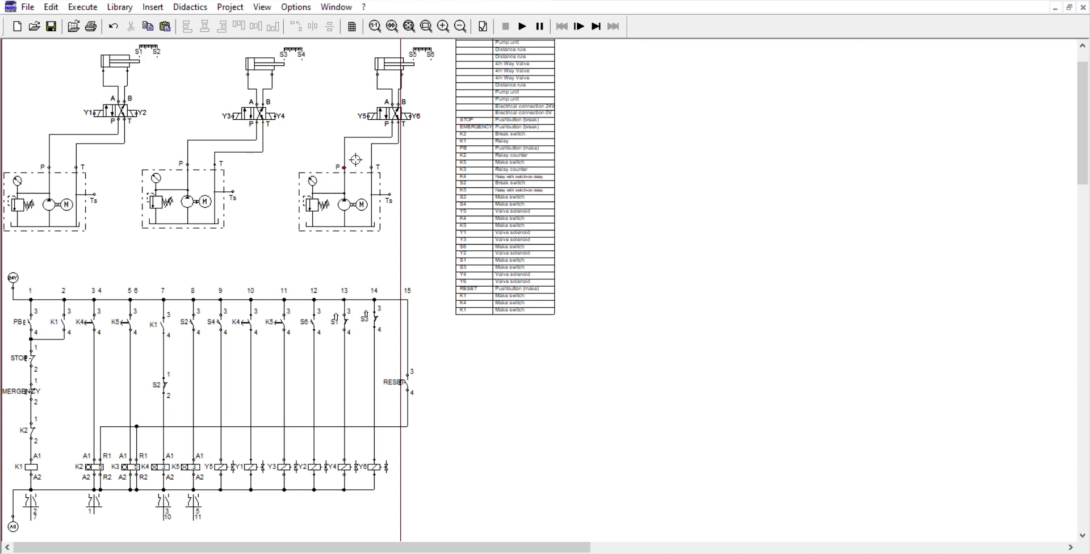
mouse_move(369, 168)
click(523, 26)
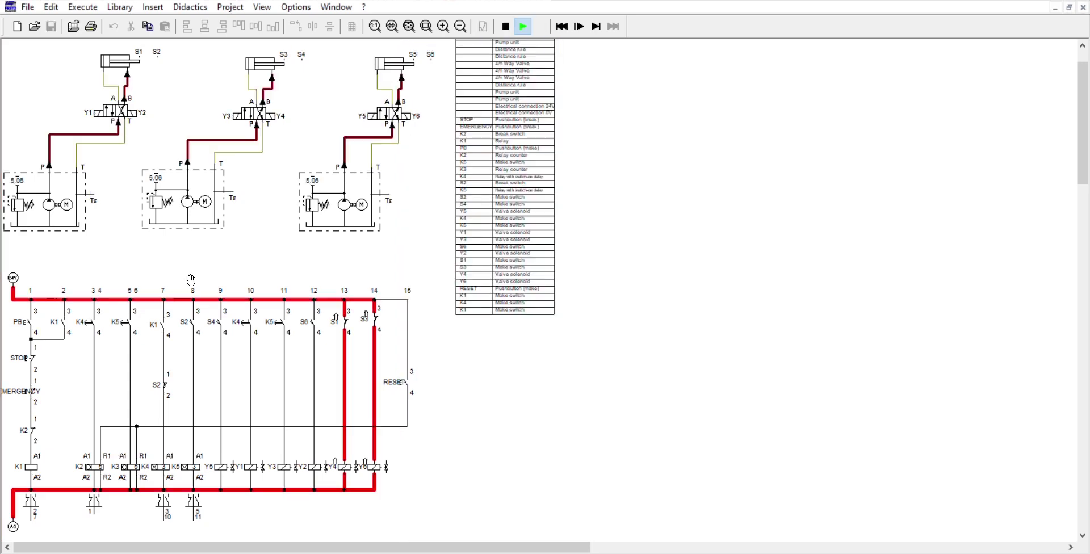
click(33, 309)
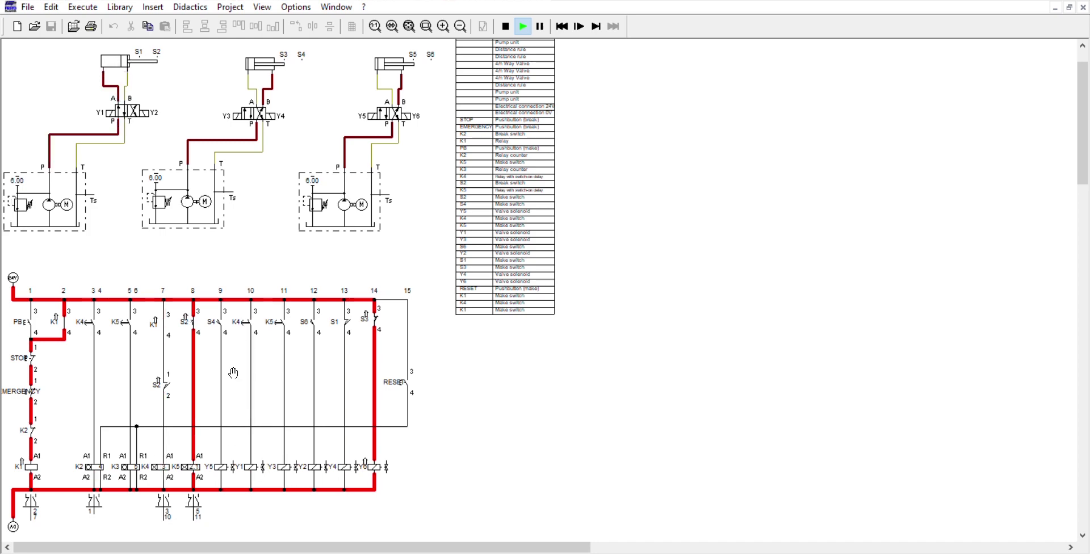
Rerun the cylinder sequence by actuating the RESET pushbutton followed by PB, and stop the simulation
scroll(234, 374, up, 3)
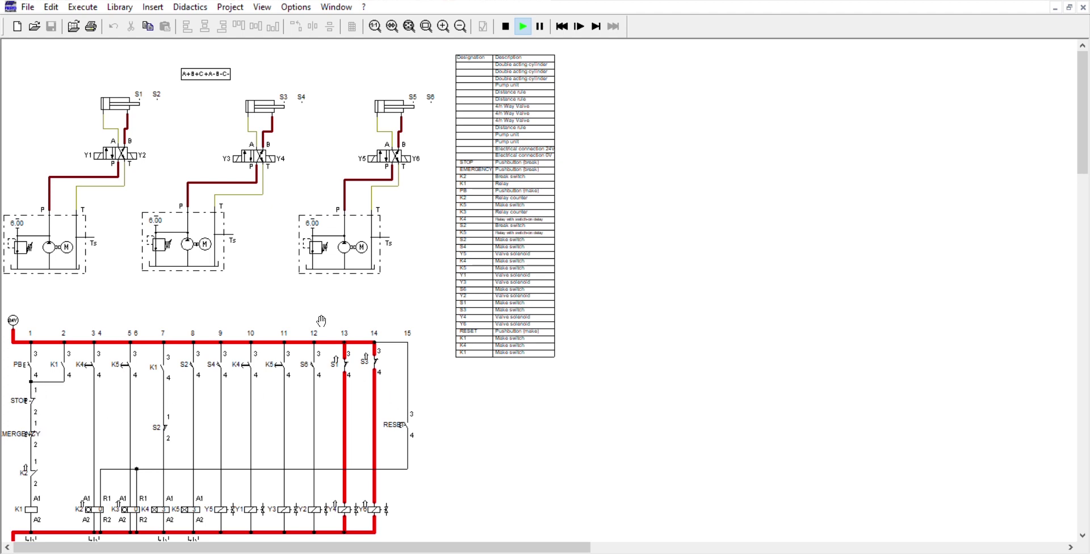
click(410, 411)
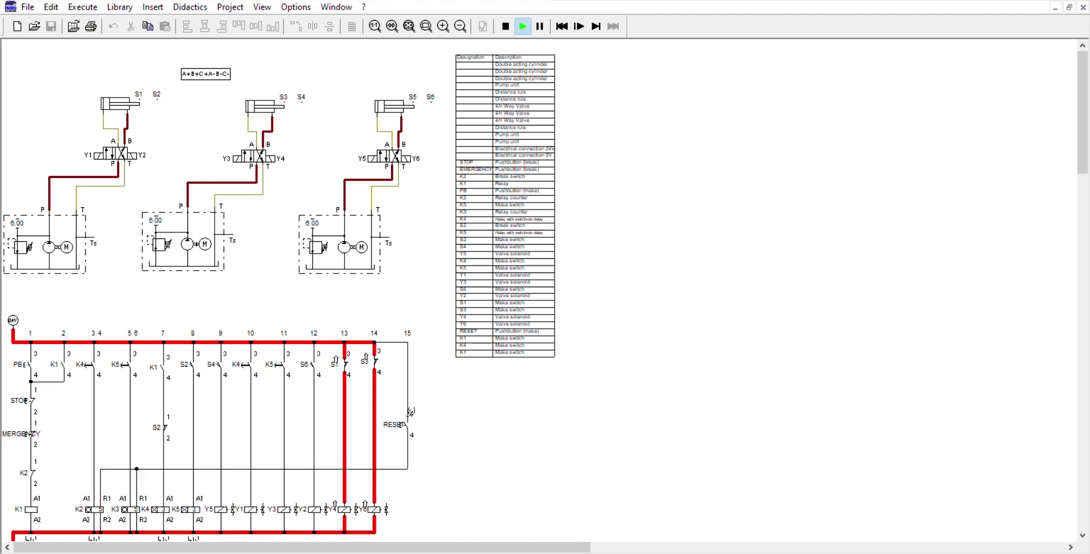
click(35, 351)
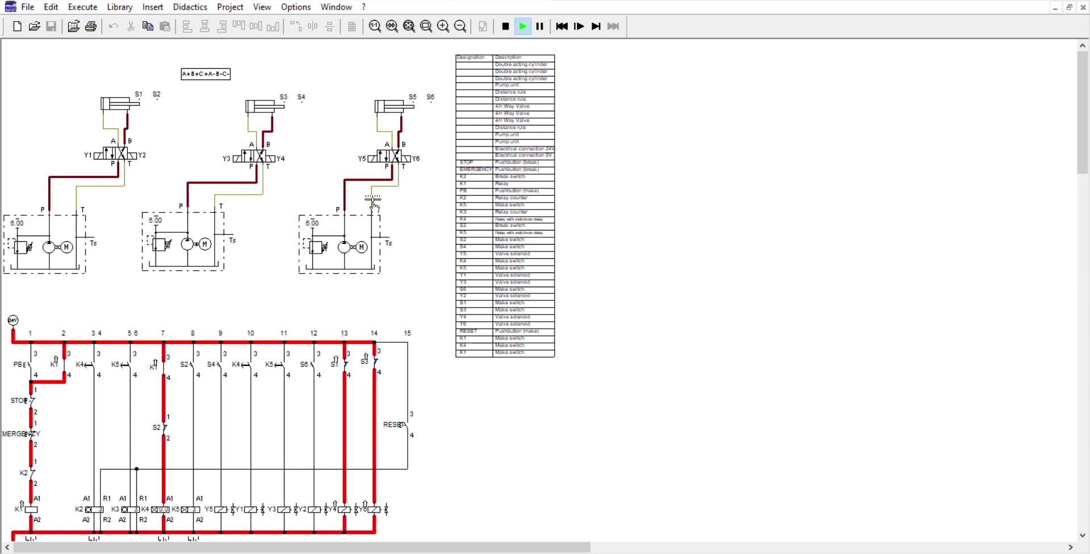
scroll(288, 230, down, 1)
scroll(288, 230, up, 1)
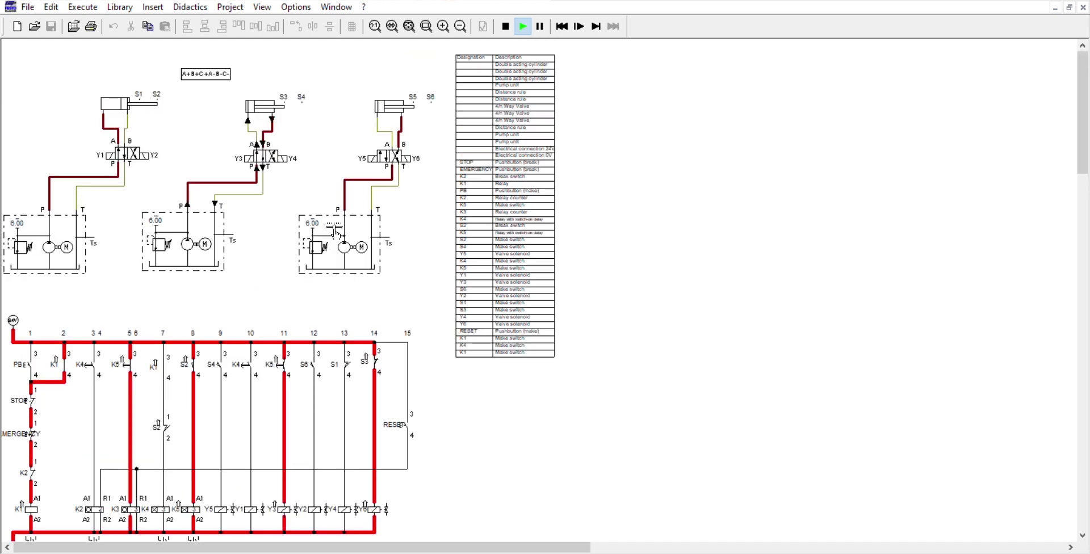
click(514, 24)
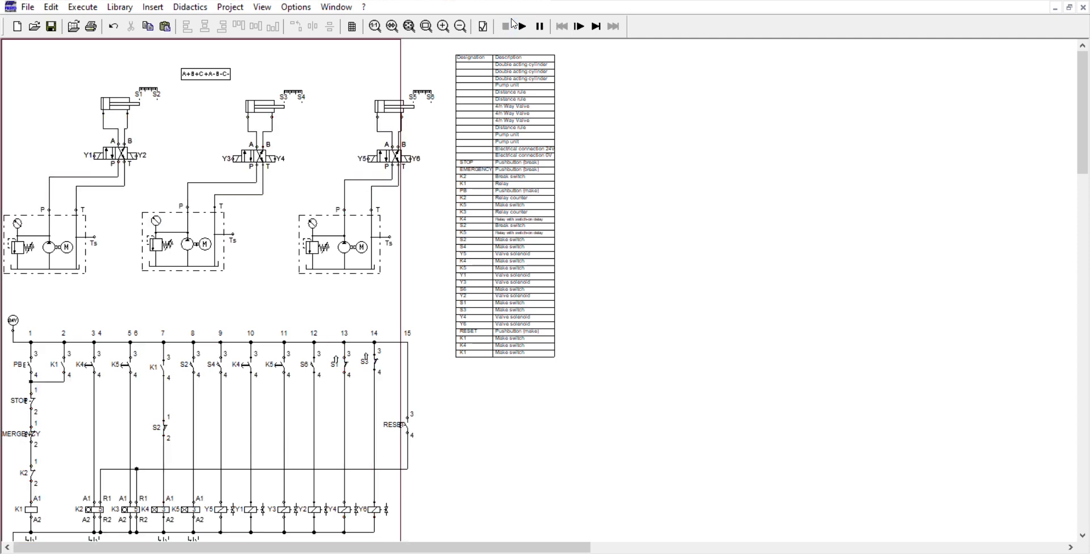